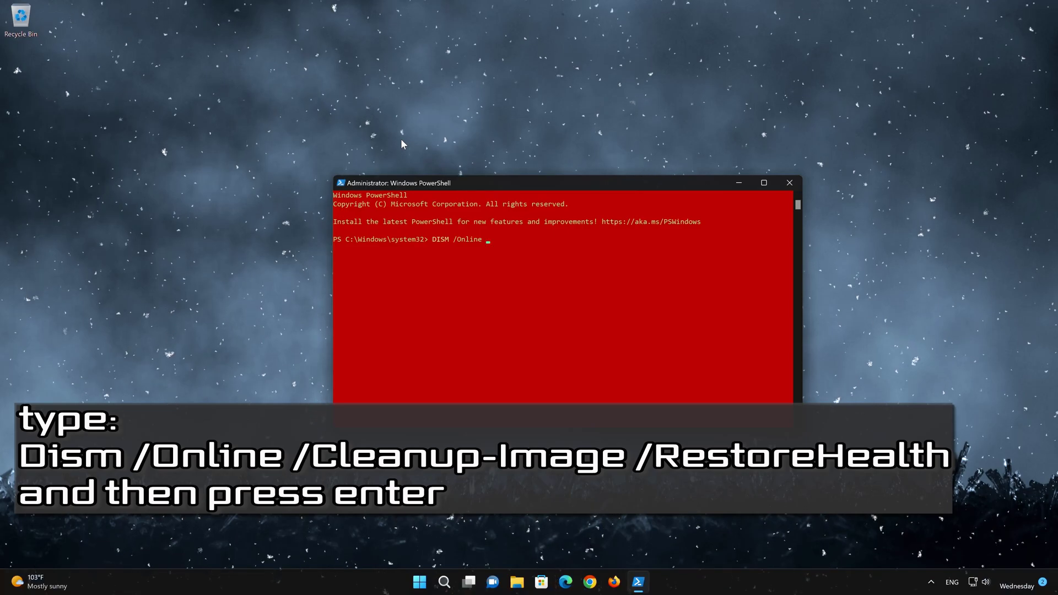
Complete and run the command DISM /Online /cleanup-Image /RestoreHealth, and exit PowerShell once the repair finishes.
type("/")
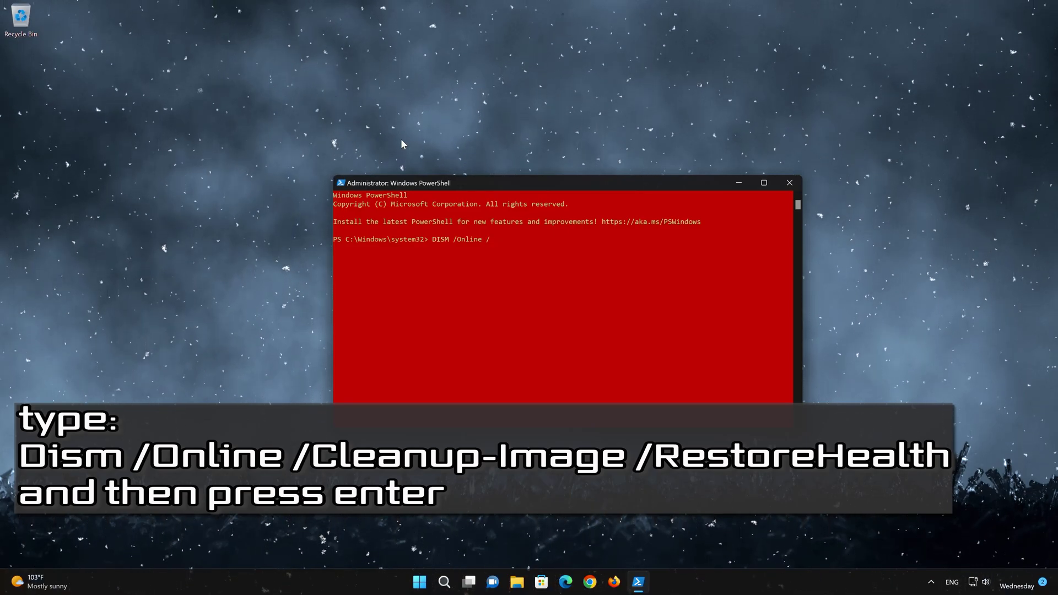
type("cleanu")
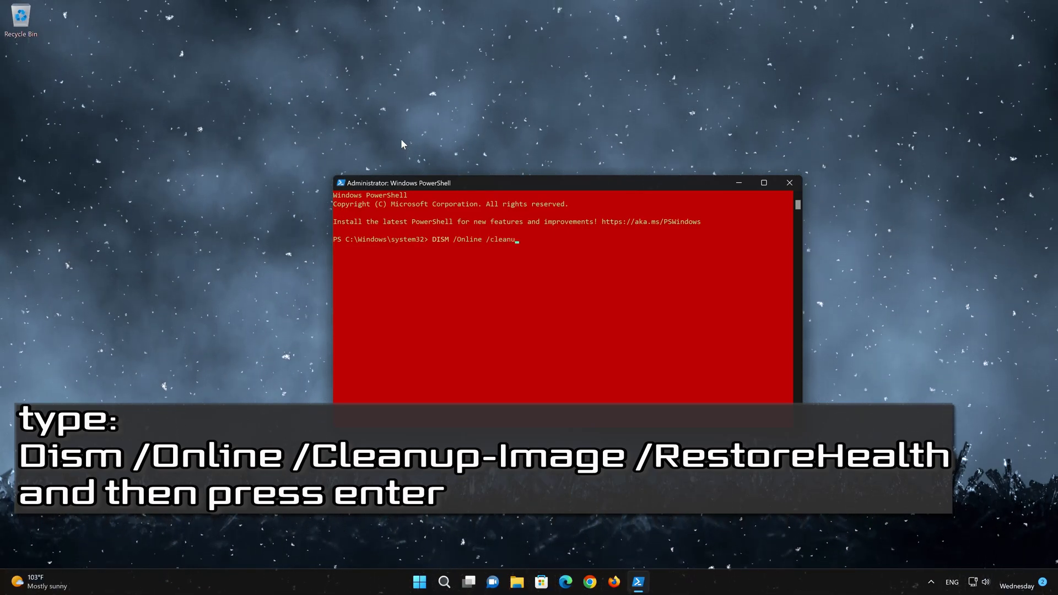
type("p-Image")
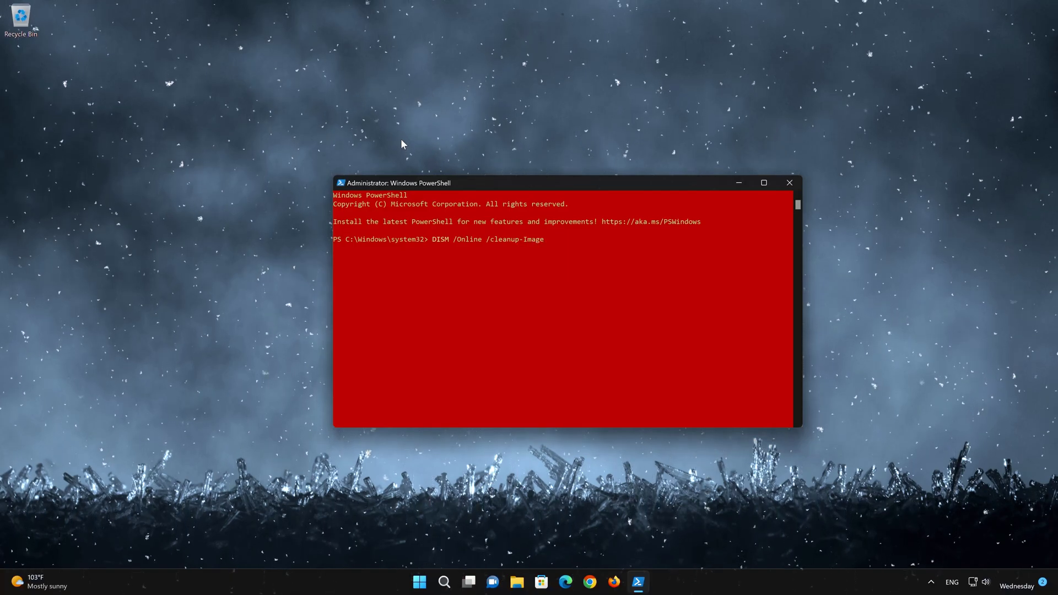
type(" /Restore")
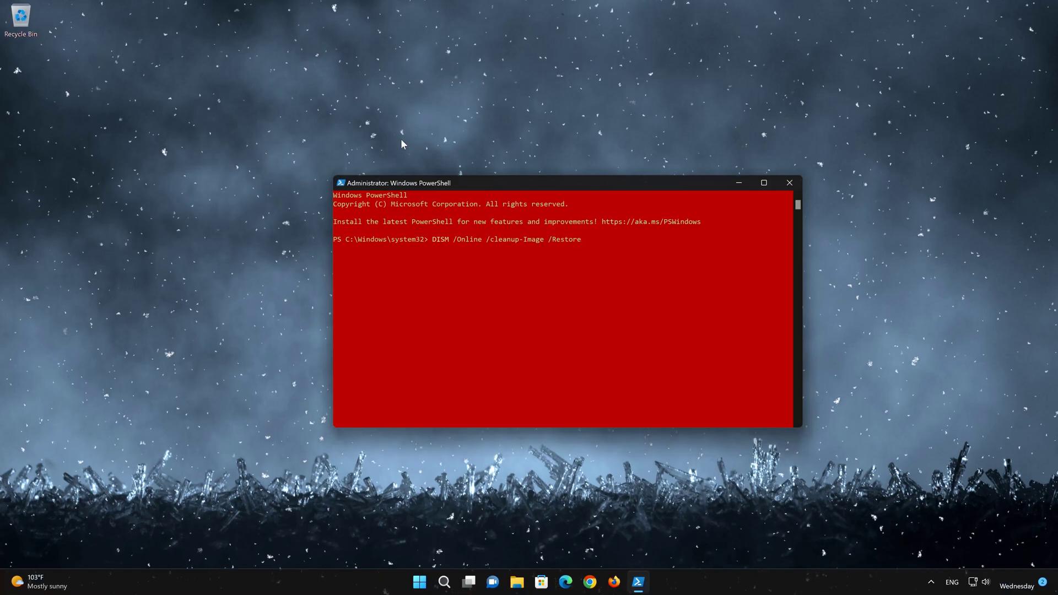
type("Health")
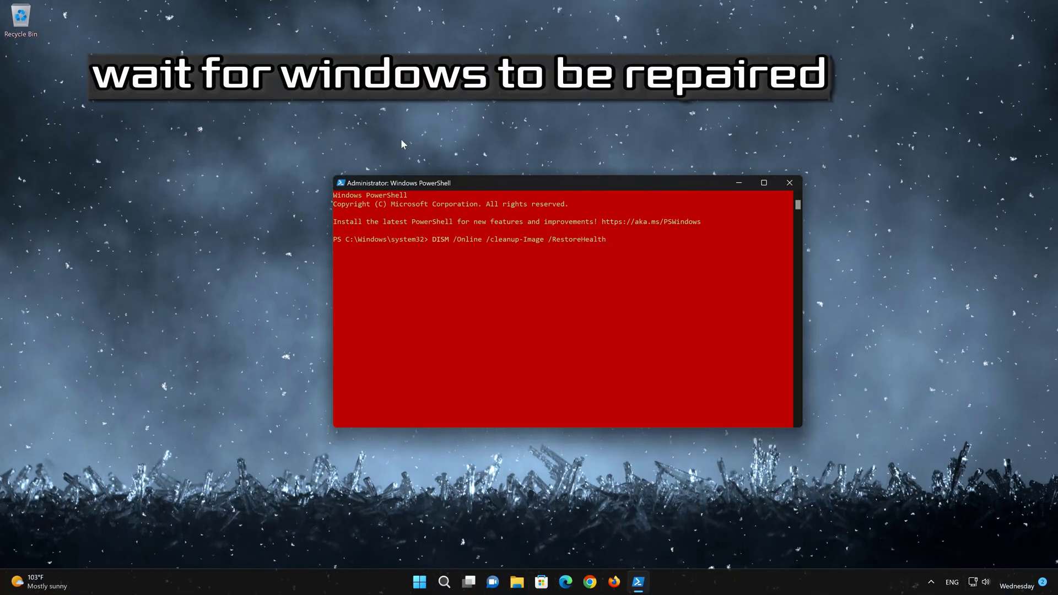
key("Return")
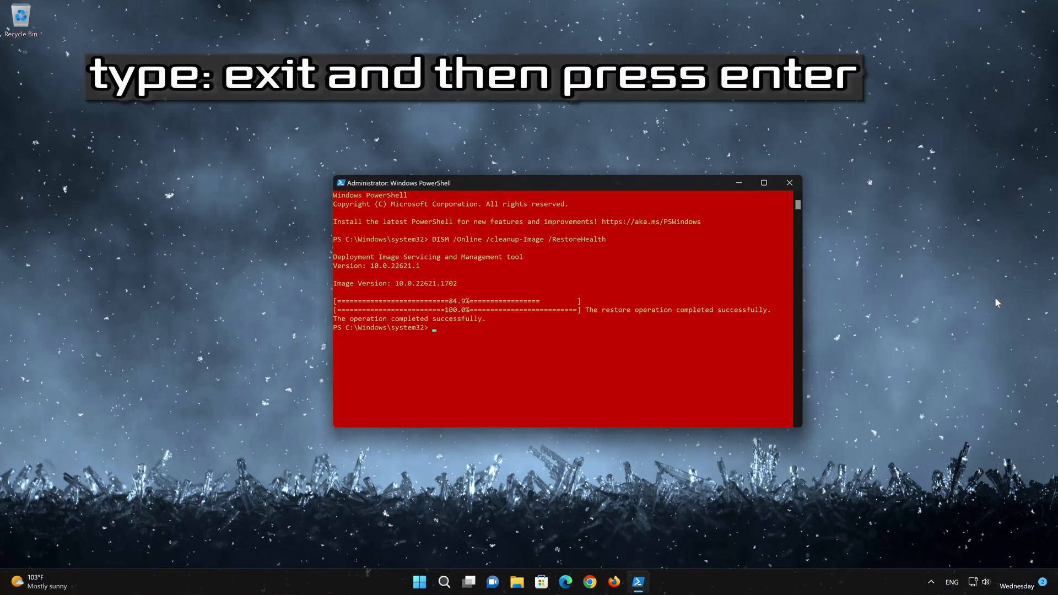
type("exit")
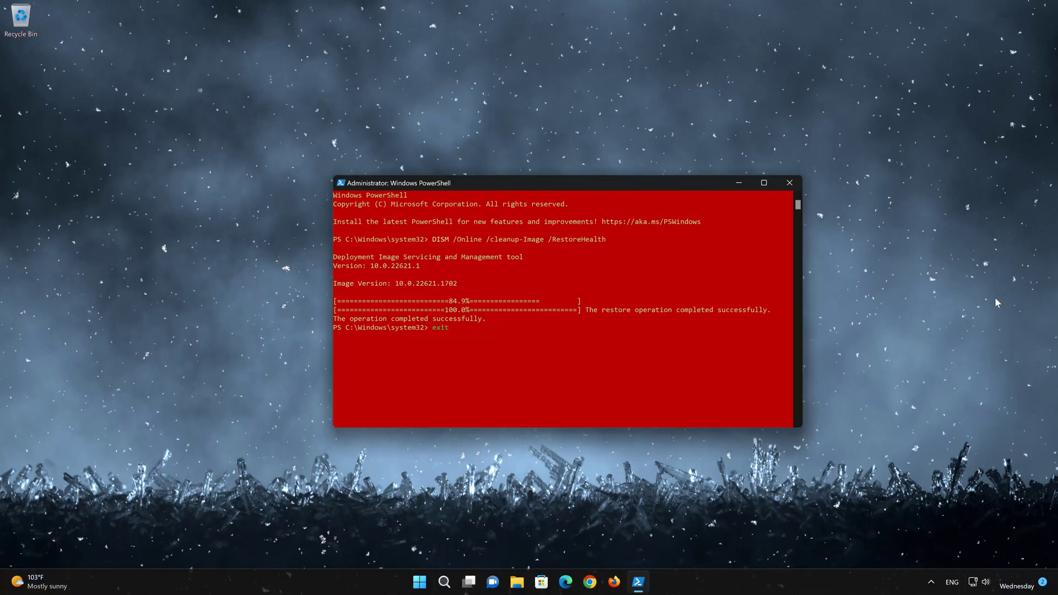
key("Return")
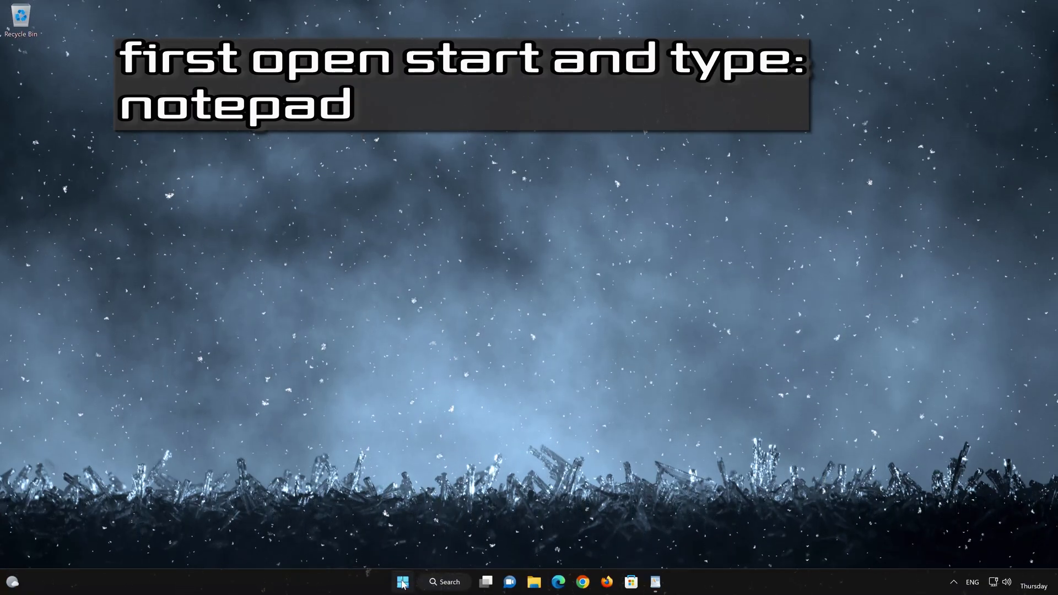
Search for notepad and open the Notepad app with a blank document.
left_click(402, 582)
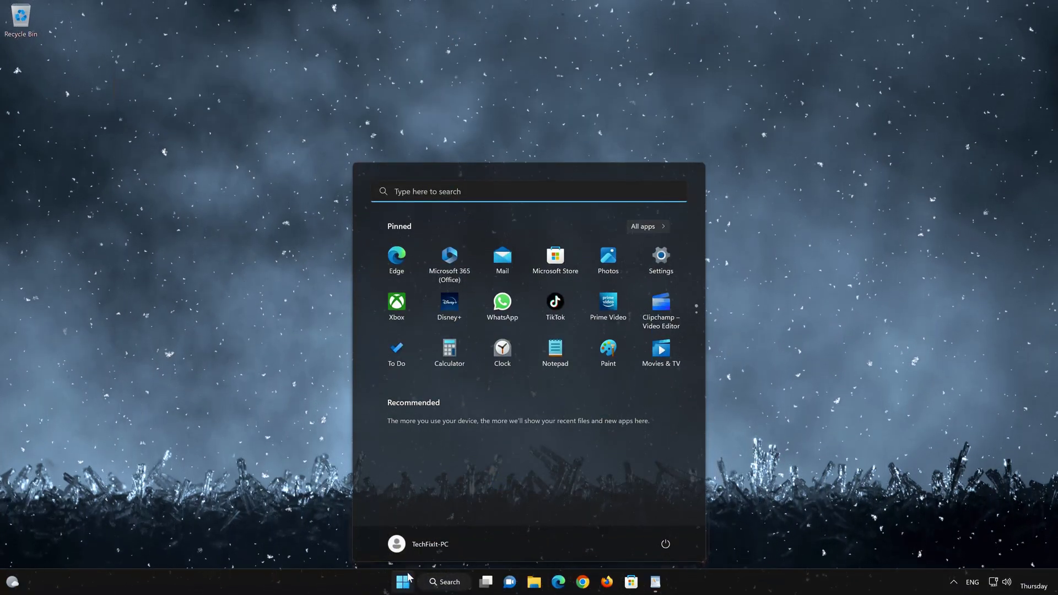
type("notepad")
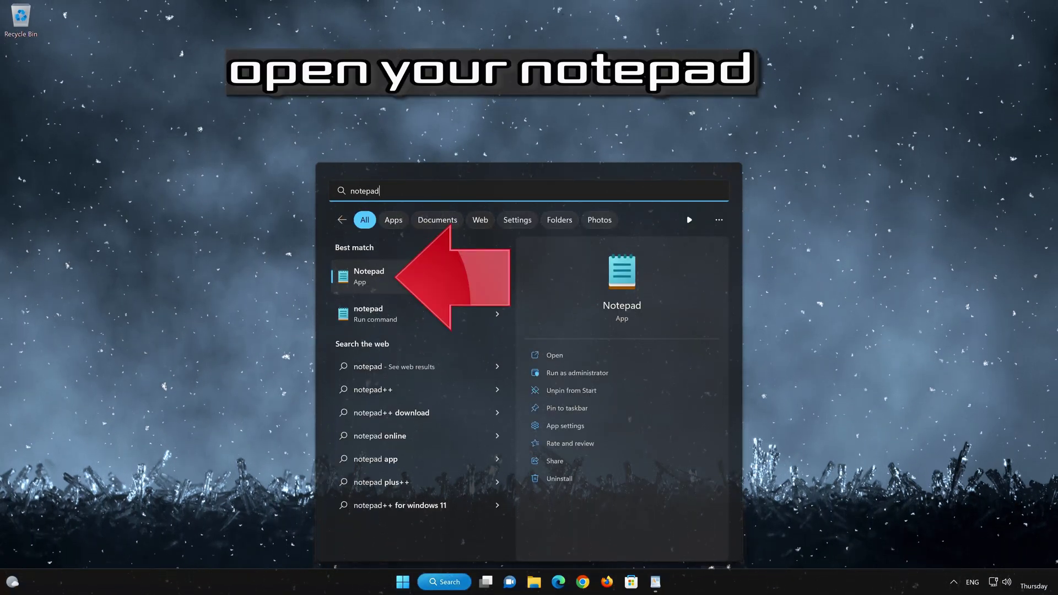
left_click(420, 271)
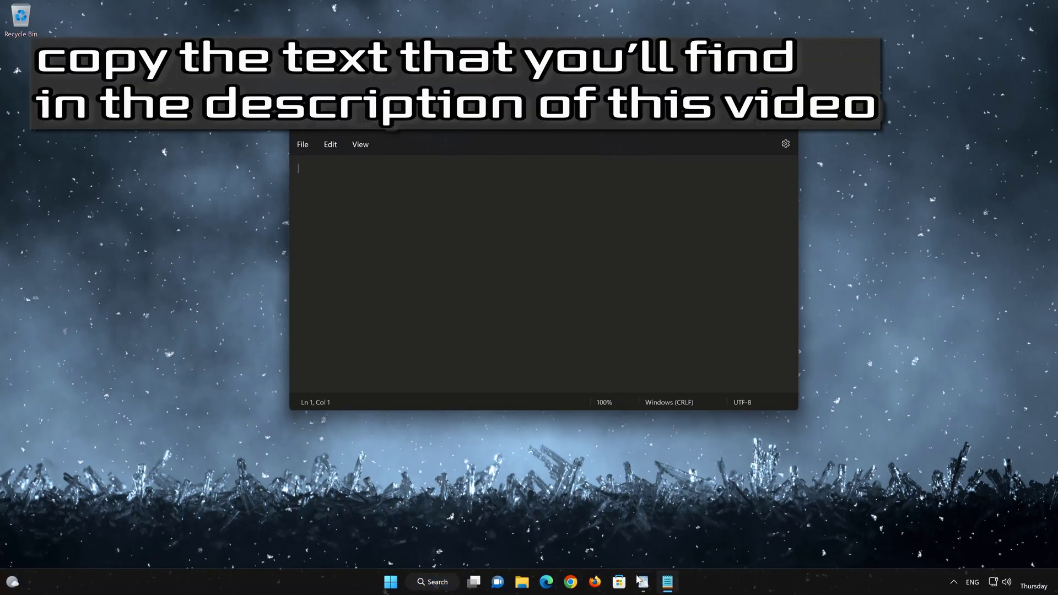
Copy the full list of commands from the open WordPad document and paste it into the blank Notepad document.
left_click(642, 581)
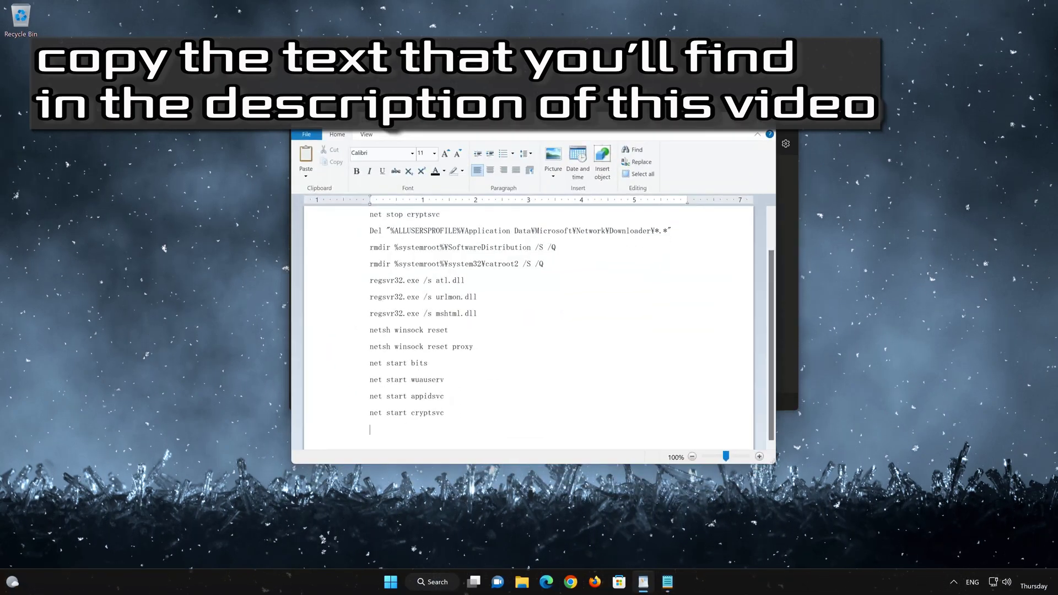
key("shift+Up")
key("shift+Up")
key("shift+Up")
key("shift+Up")
key("shift+Up")
key("shift+Up")
key("shift+Up")
key("shift+Up")
key("shift+Up")
key("shift+Up")
key("shift+Up")
key("shift+Up")
key("shift+Up")
key("shift+Up")
key("shift+Up")
key("shift+Up")
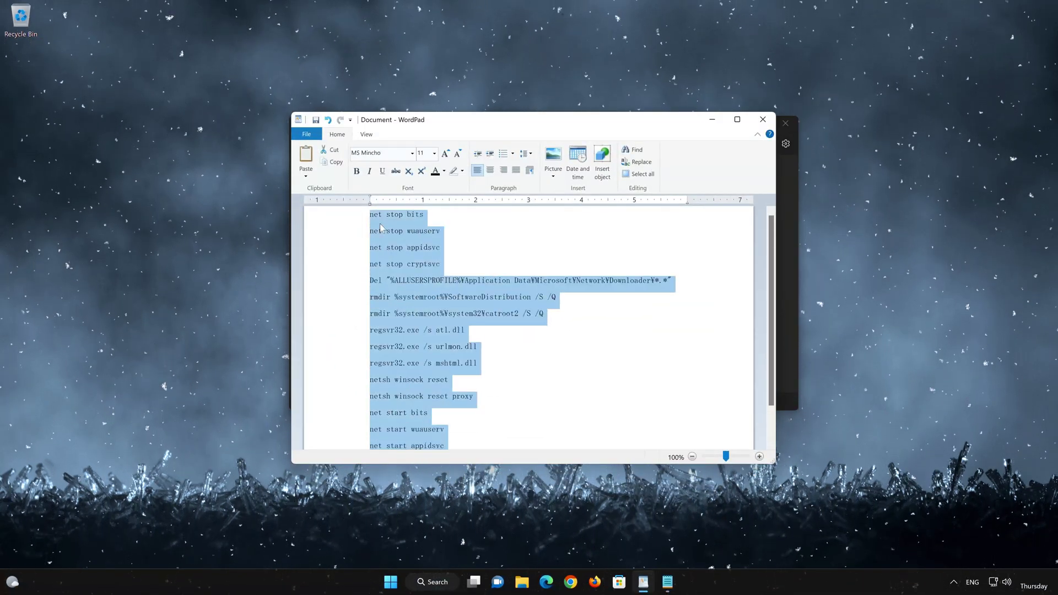
right_click(380, 227)
left_click(397, 246)
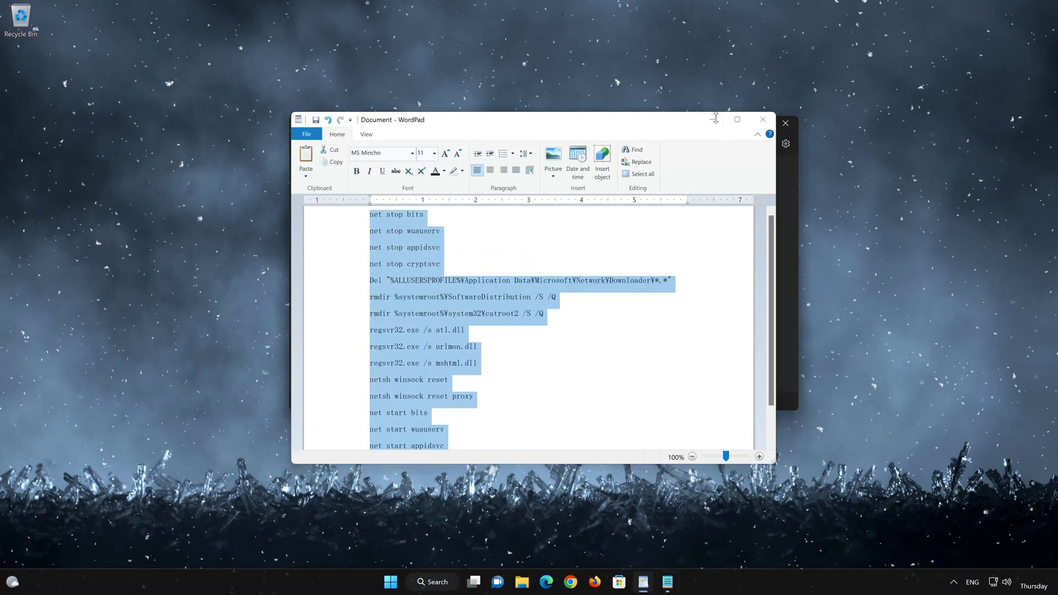
left_click(713, 119)
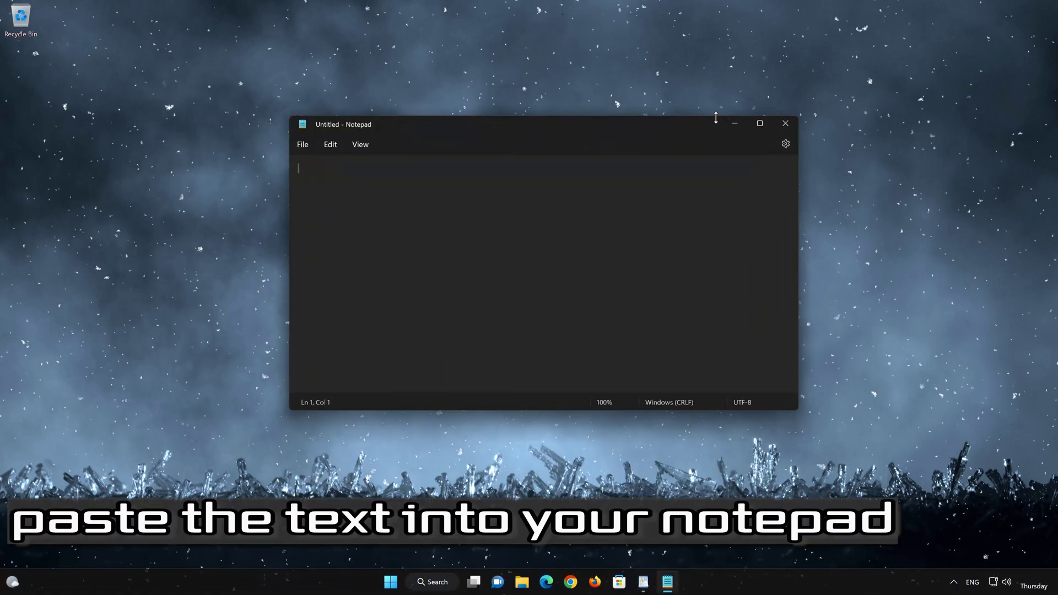
right_click(337, 187)
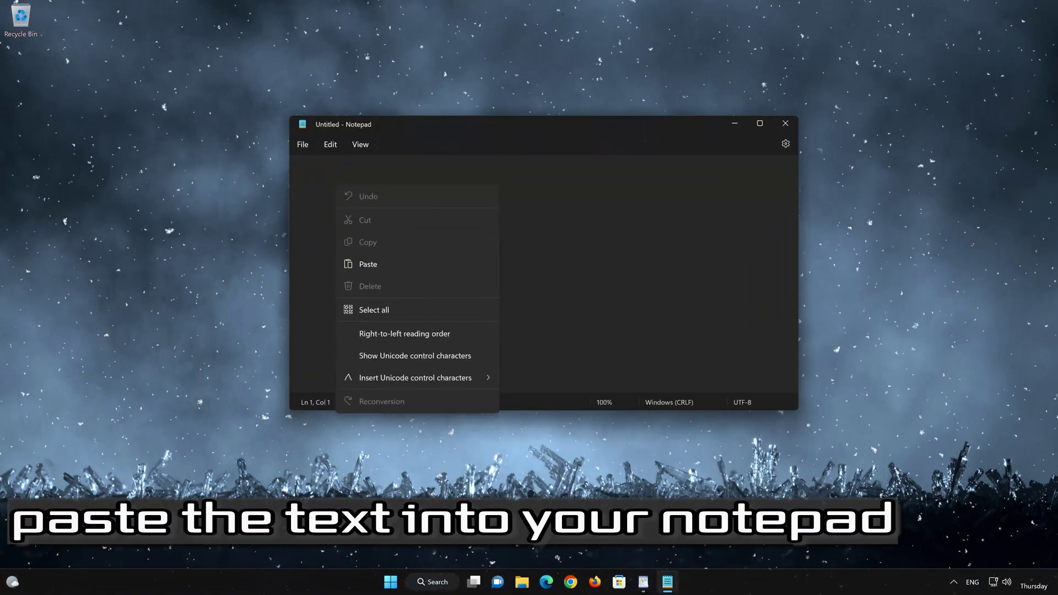
left_click(390, 262)
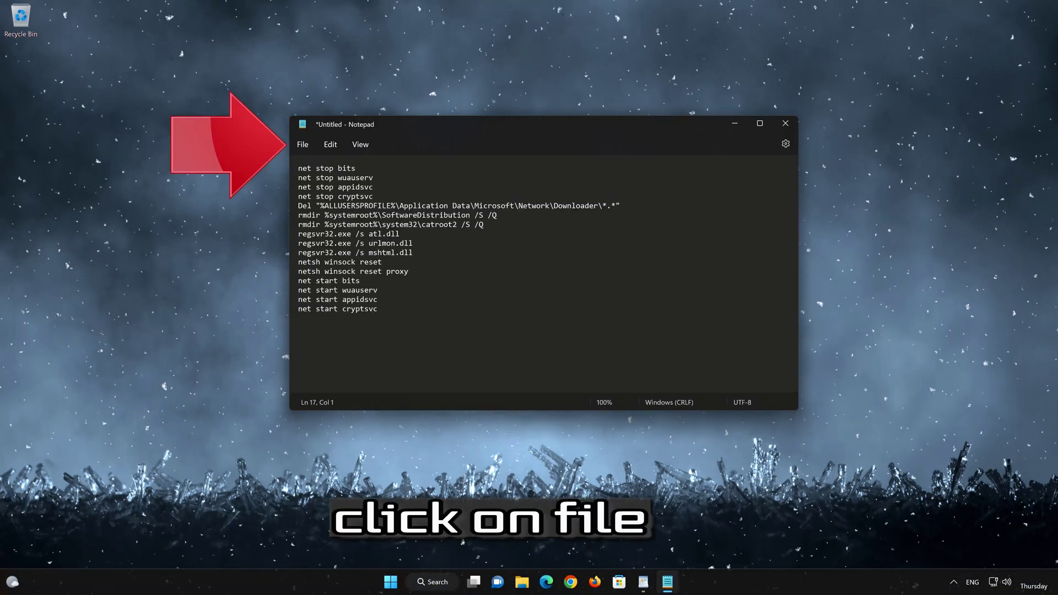
Save the pasted commands to the Desktop as FIX.BAT with the file type All files, and close Notepad.
left_click(303, 144)
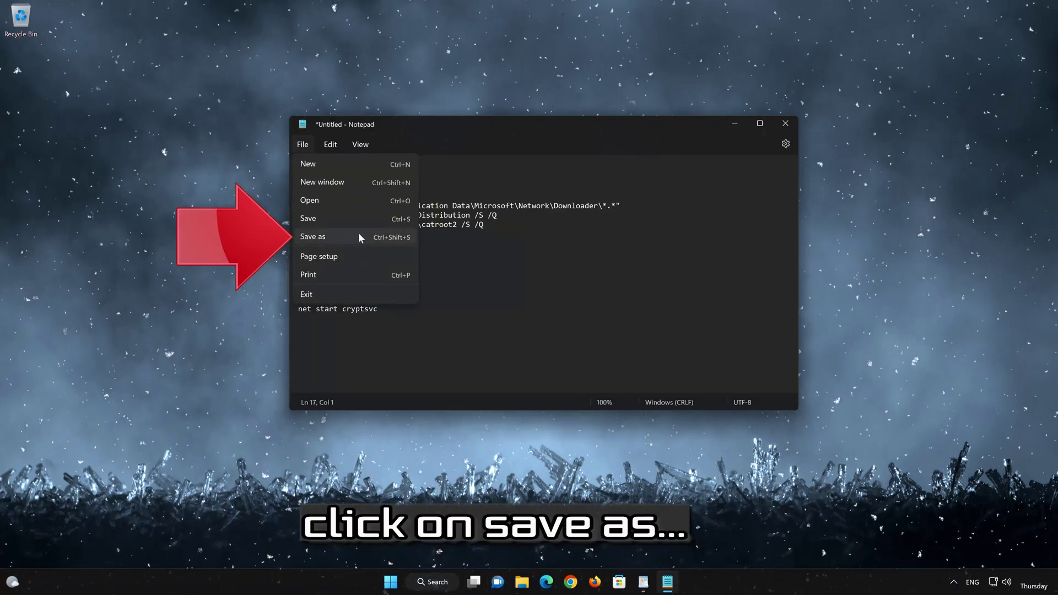
left_click(344, 236)
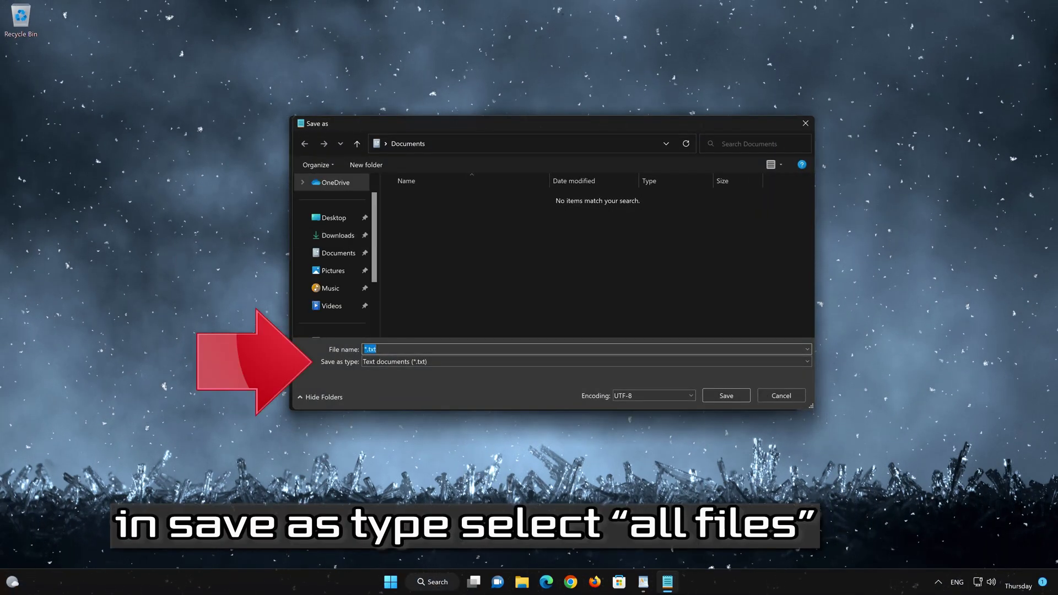
left_click(383, 360)
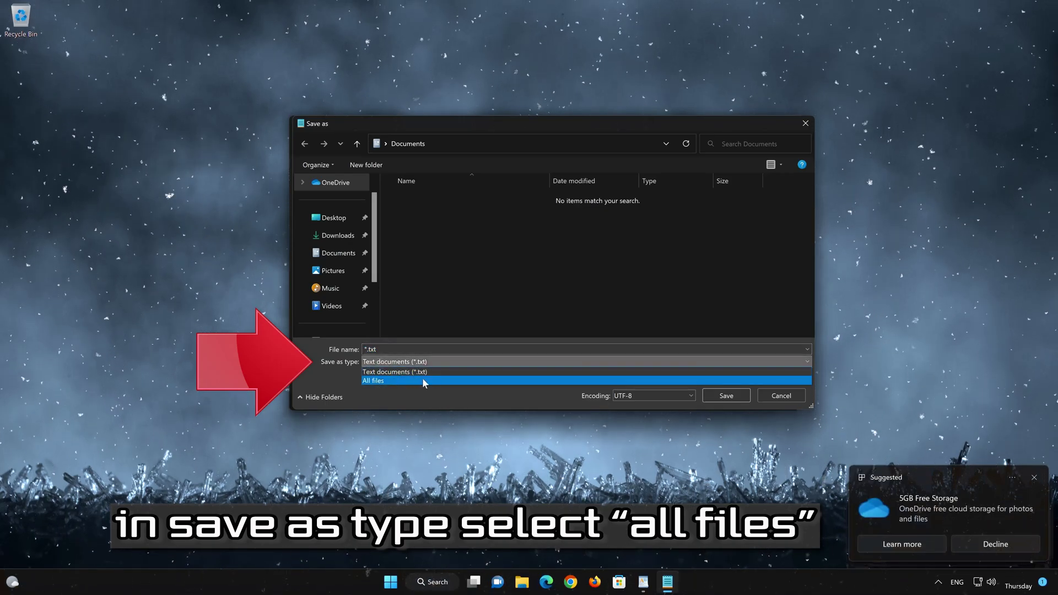
left_click(400, 380)
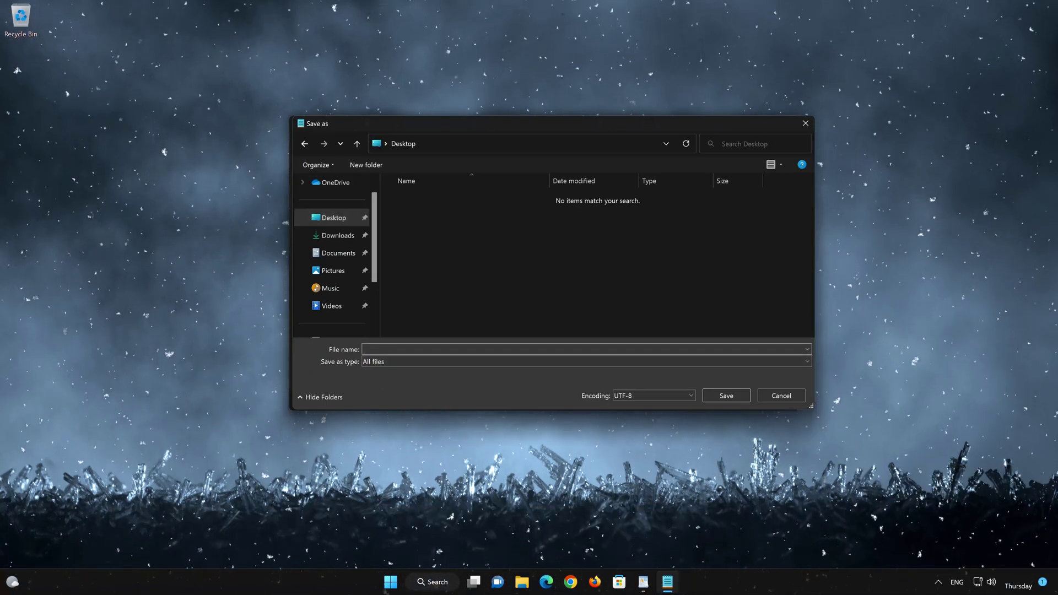
type("FIX.BAT")
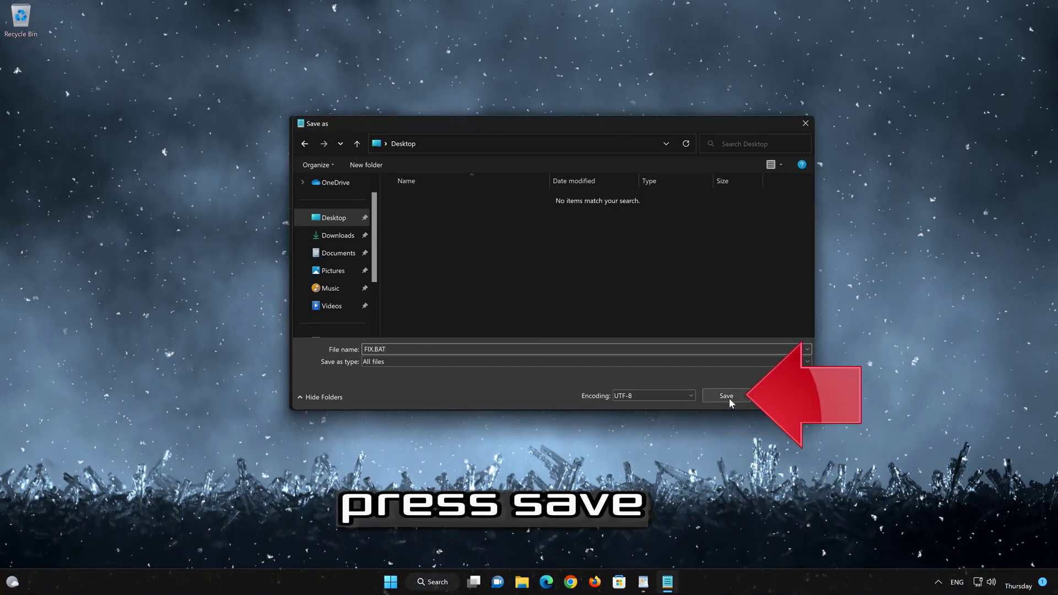
left_click(726, 396)
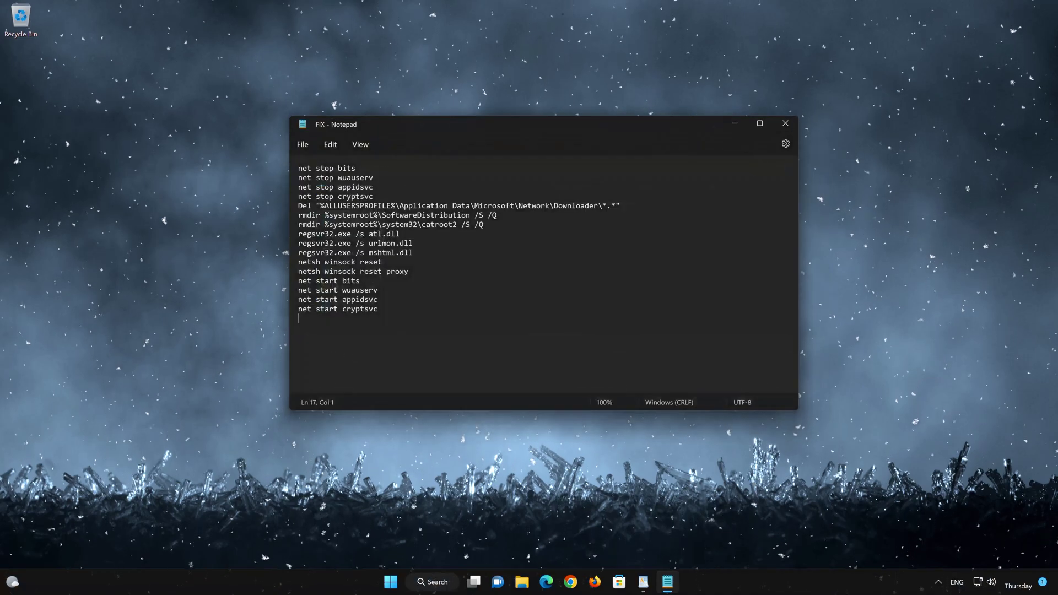
left_click(784, 123)
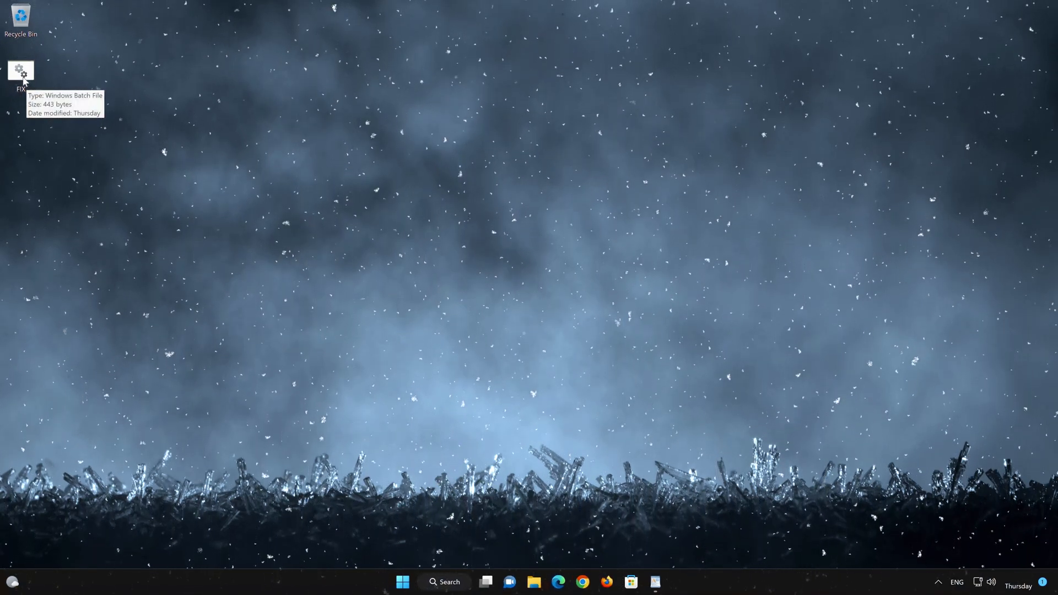
Run the FIX batch file on the desktop as administrator and allow it to make changes to the device.
right_click(23, 80)
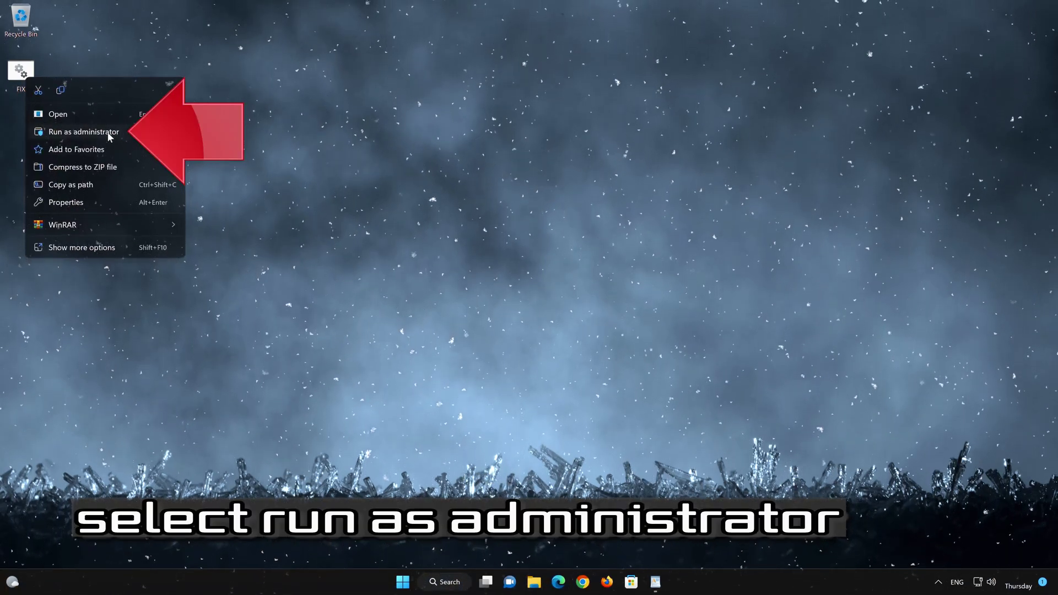
left_click(121, 132)
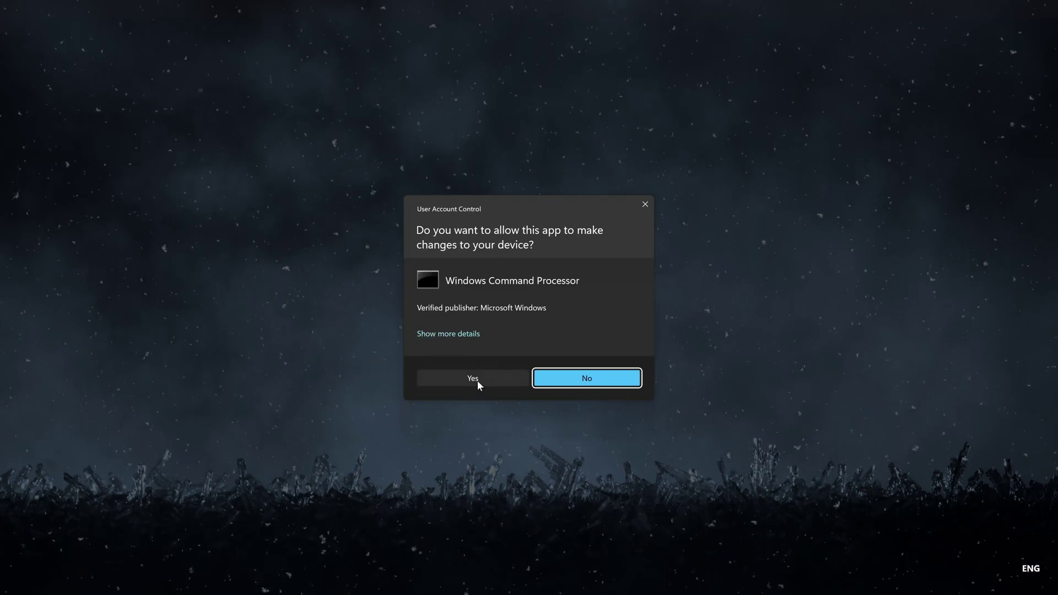
left_click(475, 379)
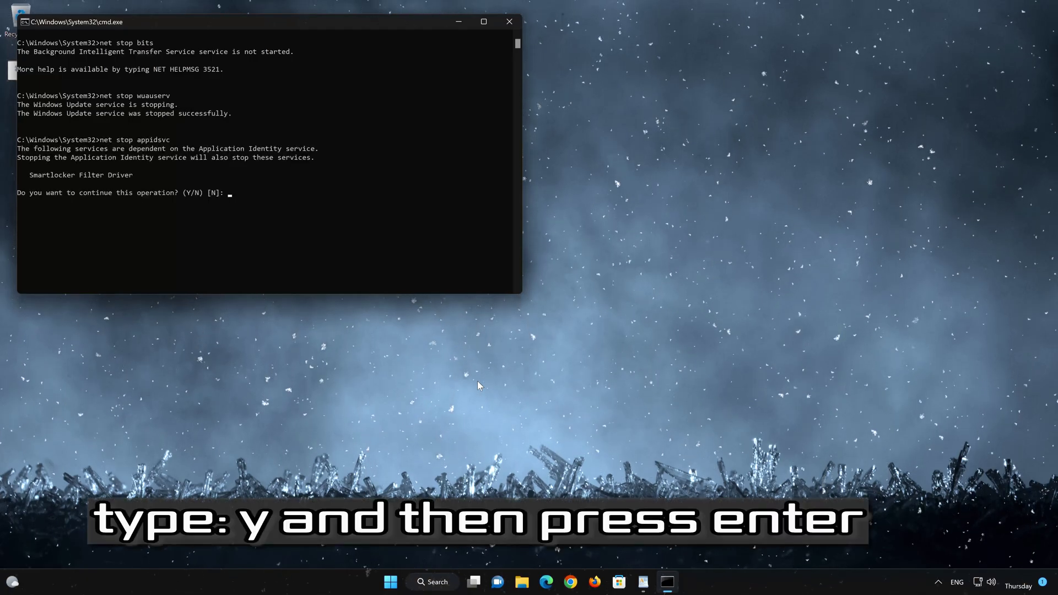
Answer Y to stopping the Application Identity service and Y to deleting the files in the Network Downloader folder.
type("Y")
key("Return")
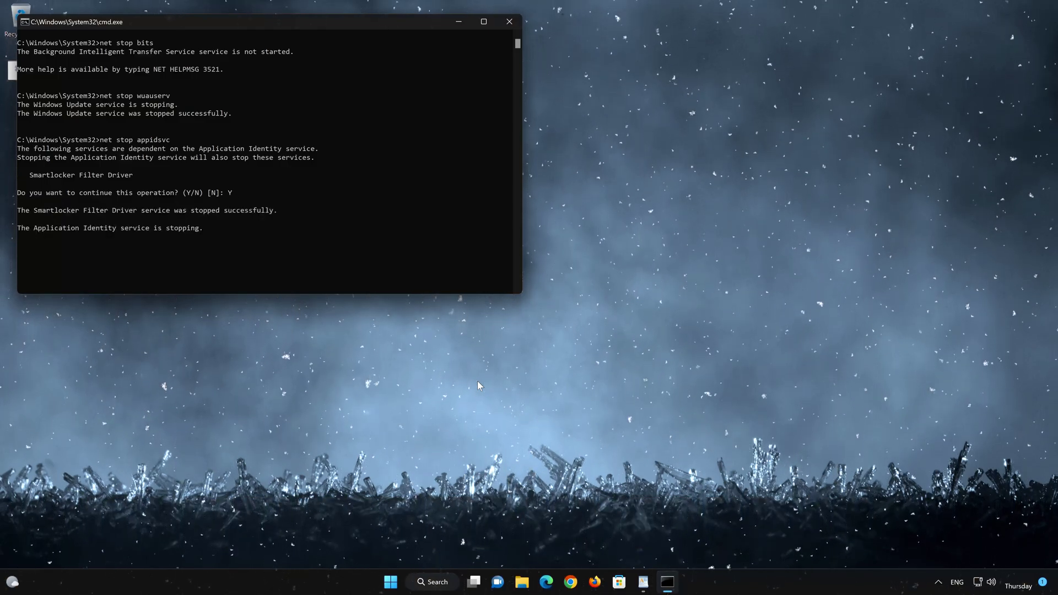
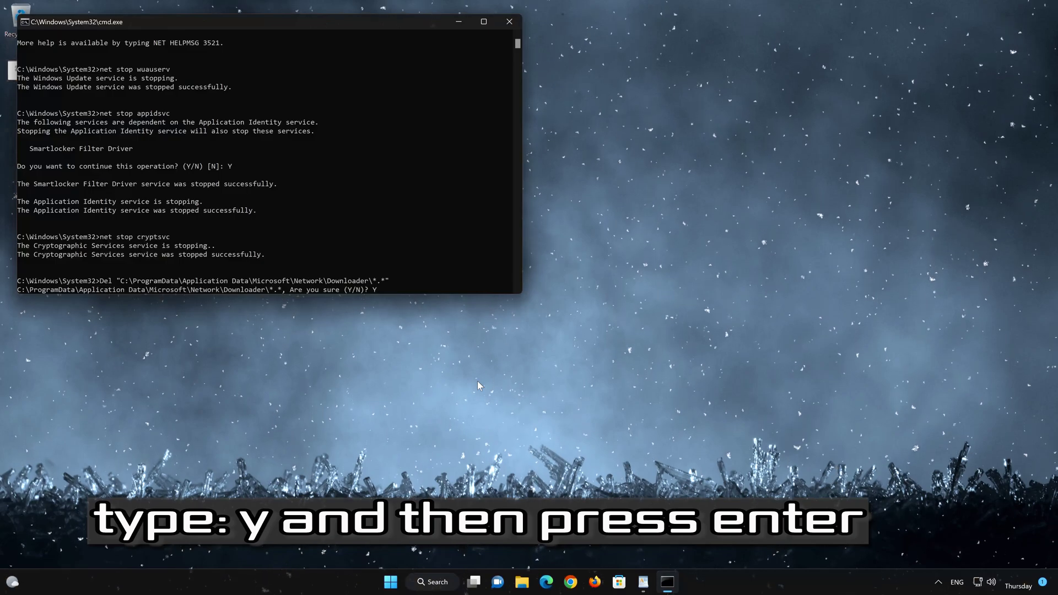
type("Y")
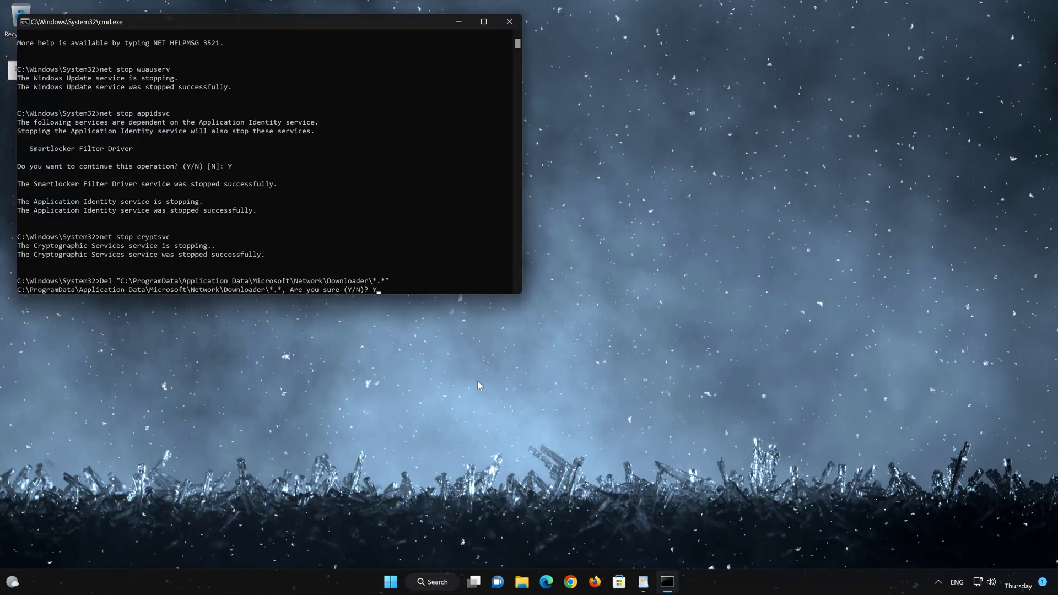
key("Return")
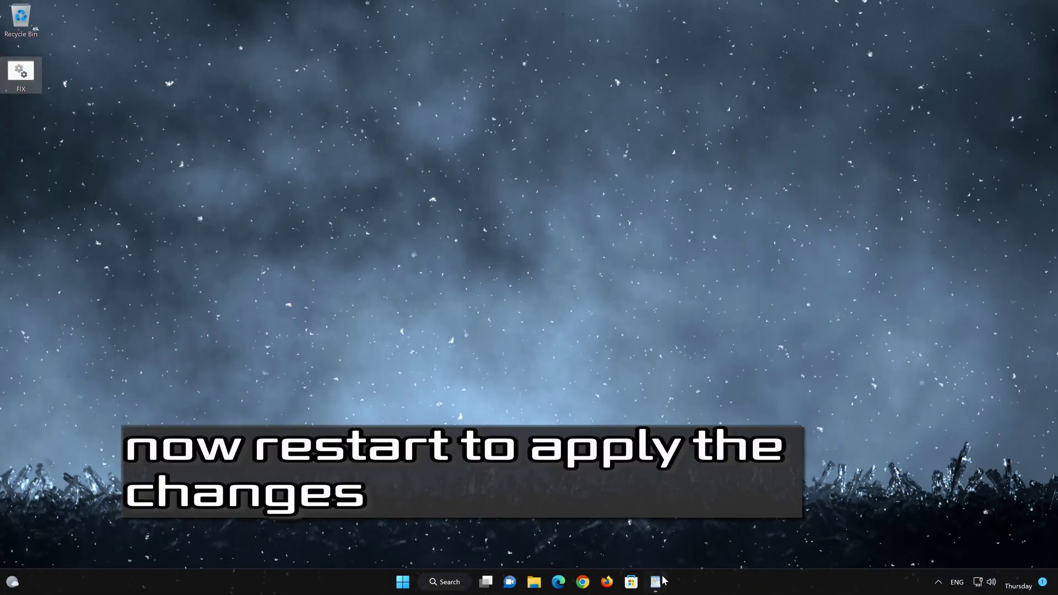
Close the WordPad document without saving its changes.
left_click(661, 580)
left_click(762, 119)
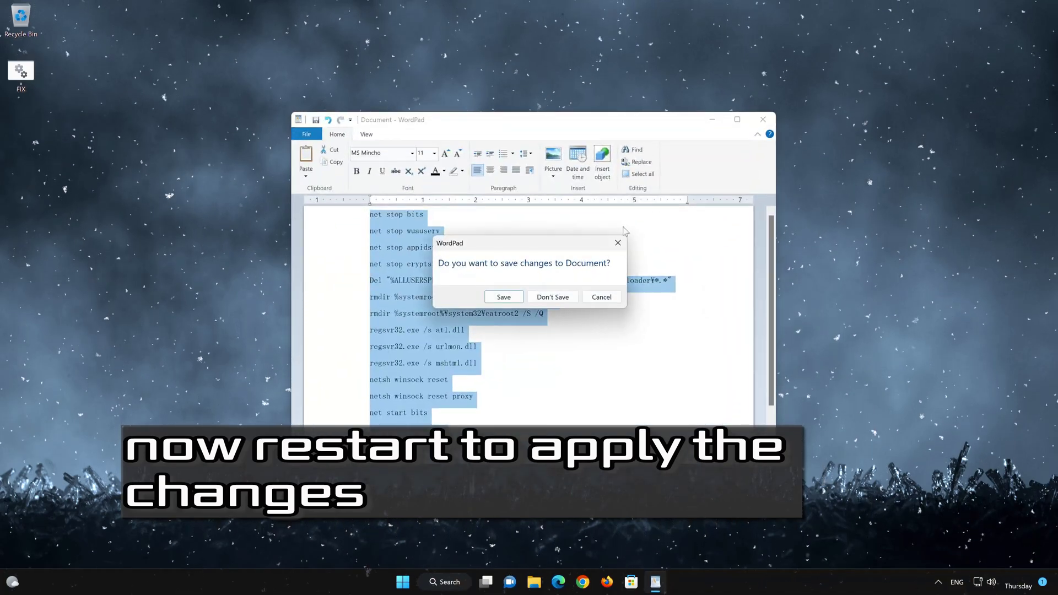
left_click(553, 297)
Restart the computer to apply the changes.
left_click(425, 579)
left_click(665, 543)
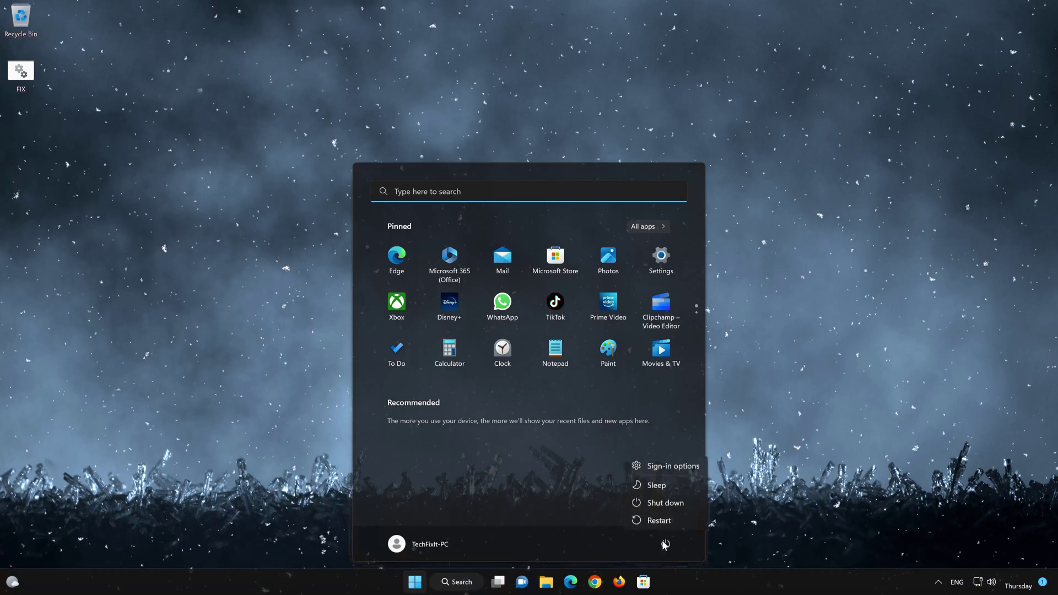
left_click(667, 521)
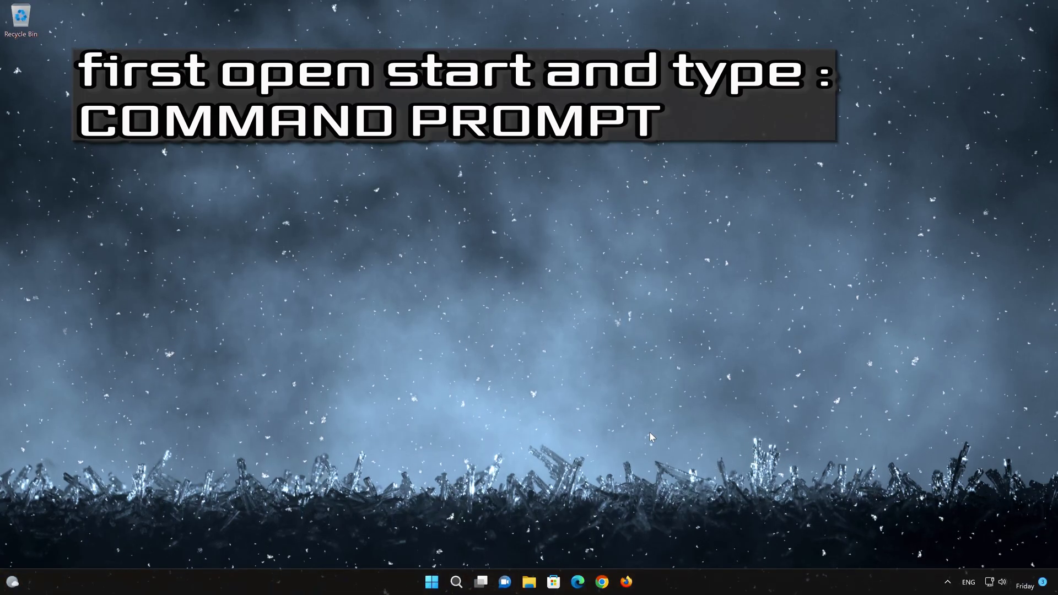
Open Command Prompt as administrator, allow it to make changes to the device, and move its window toward the middle of the desktop.
key("super")
type("cmd")
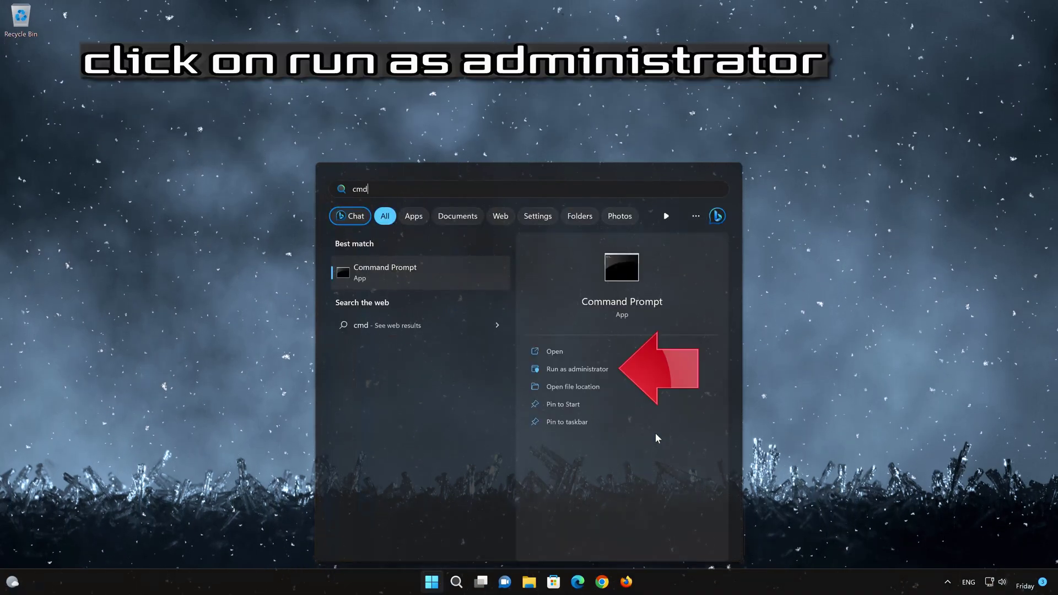
left_click(578, 370)
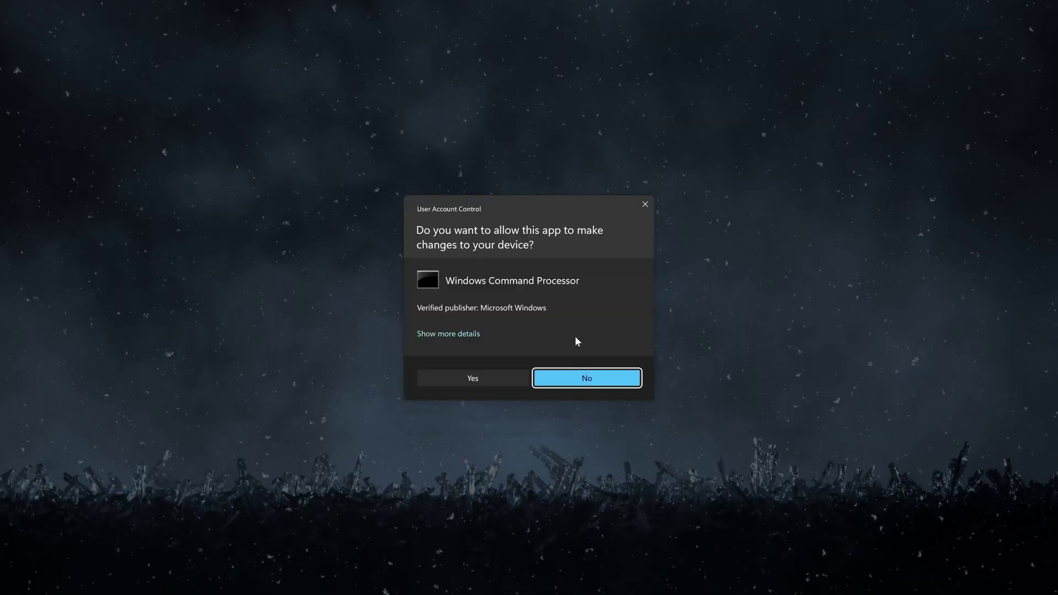
left_click(465, 379)
left_click_drag(451, 108, 646, 158)
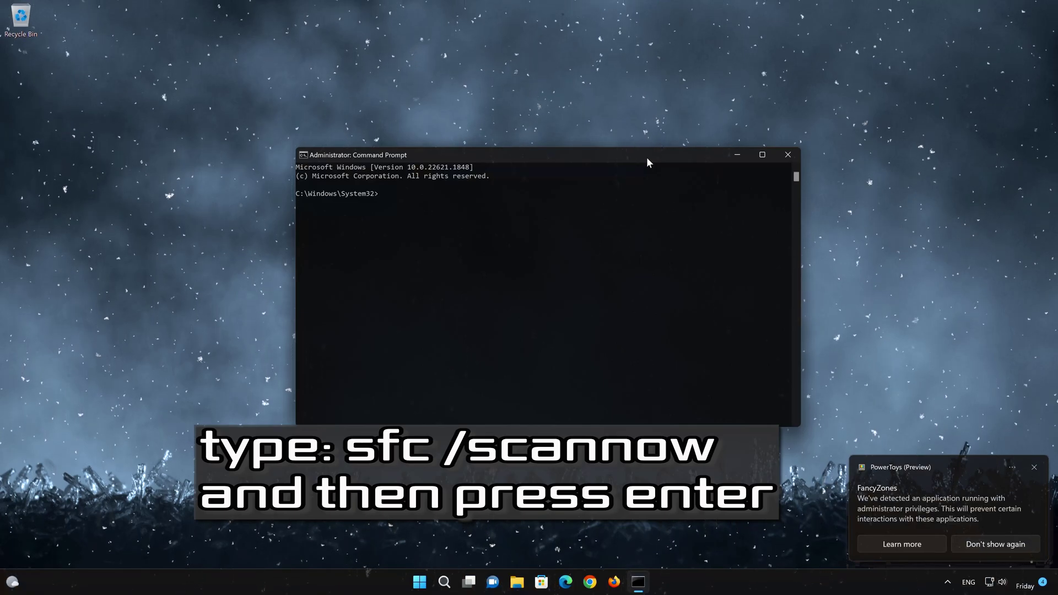
Scan the system files with sfc /scannow, then close the Command Prompt with the exit command.
type("sfc")
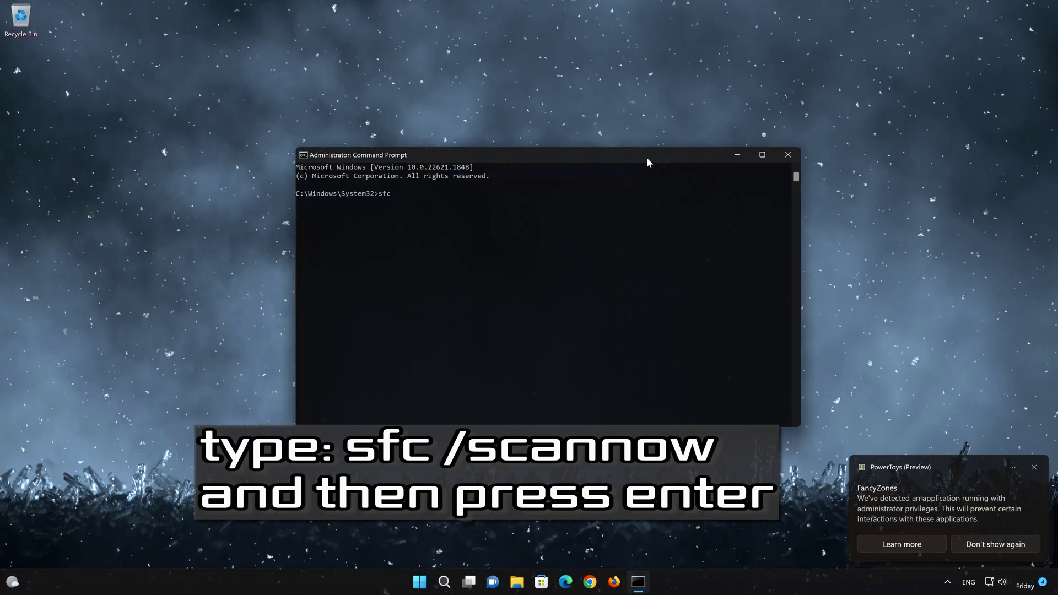
type(" /scannow")
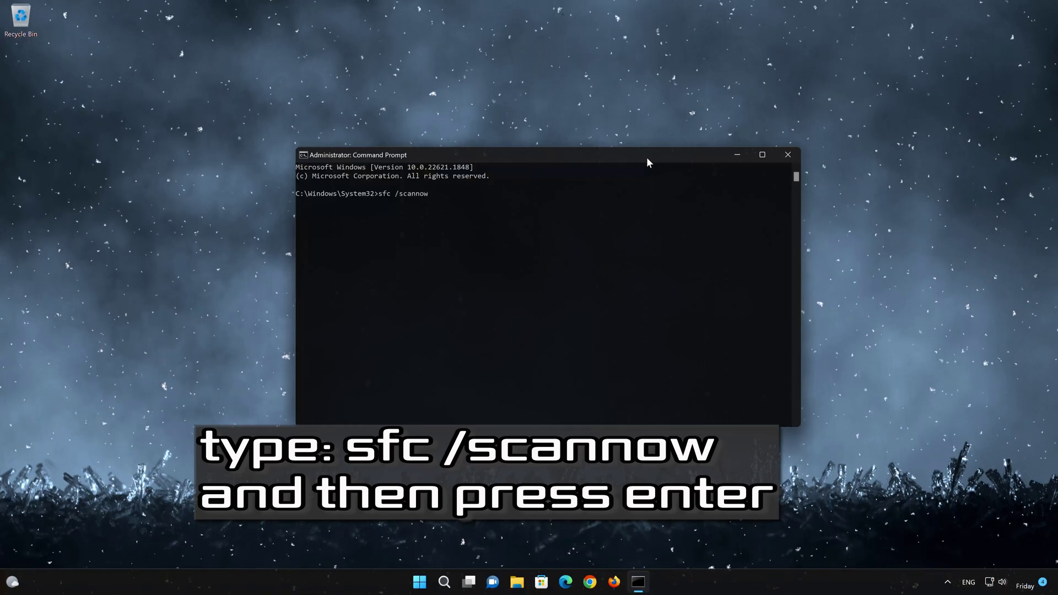
key("Return")
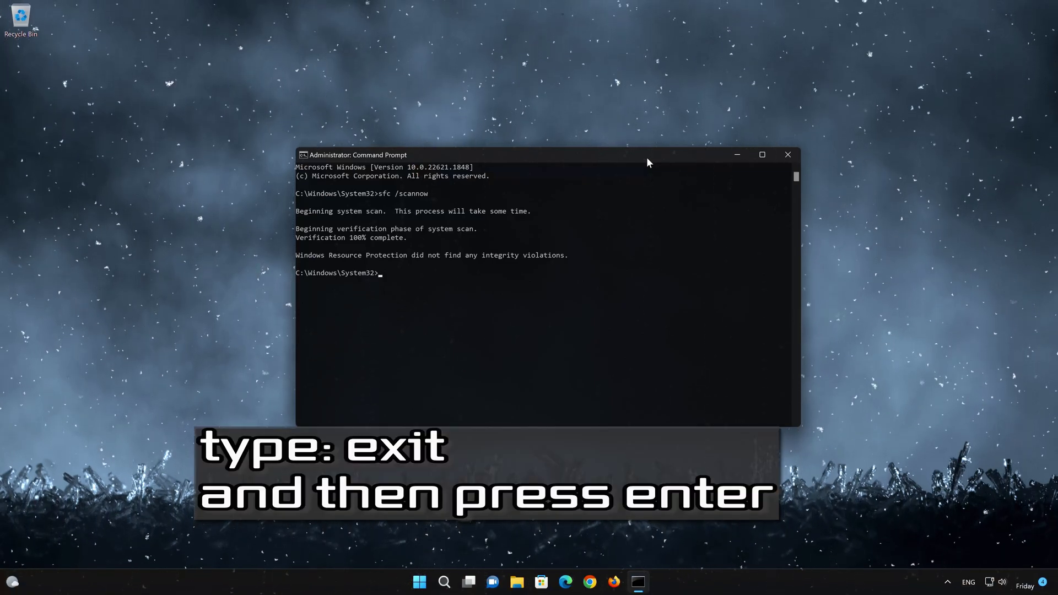
type("exit")
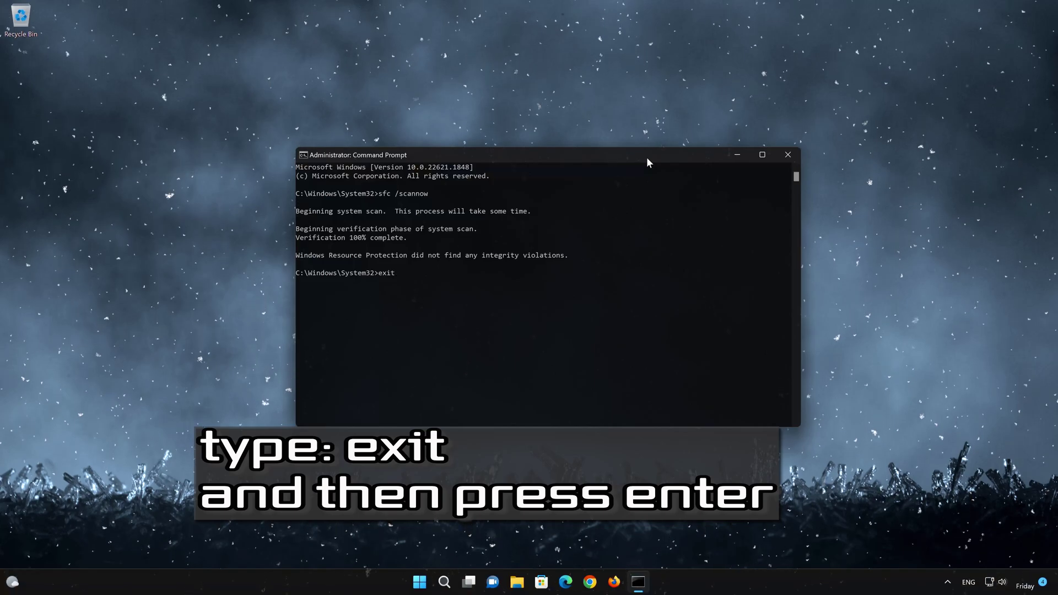
key("Return")
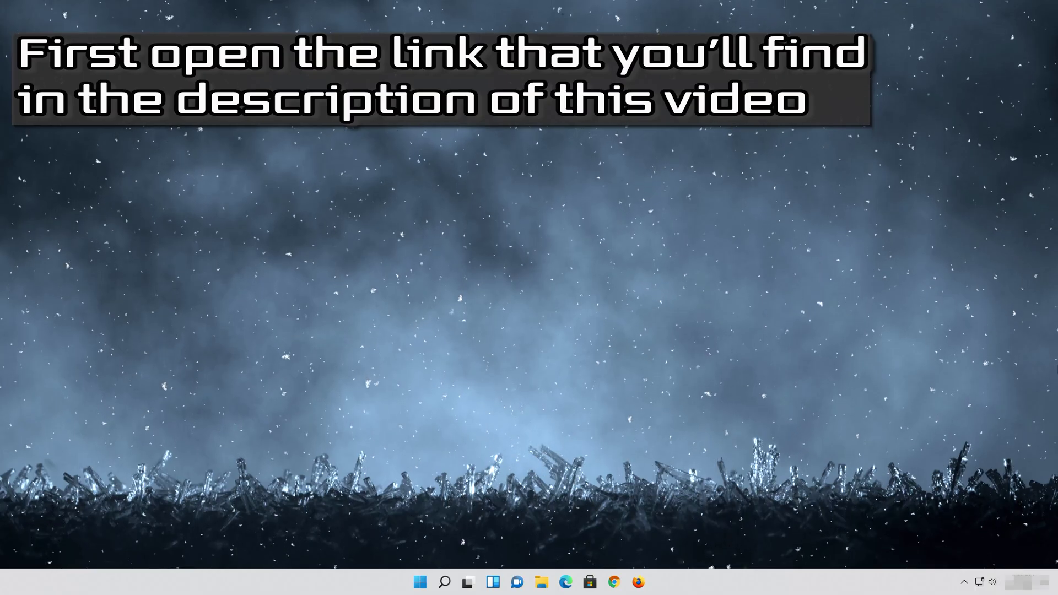
Switch to Firefox and open the copied link to microsoft.com/en-us/software-download/windows11.
left_click(638, 583)
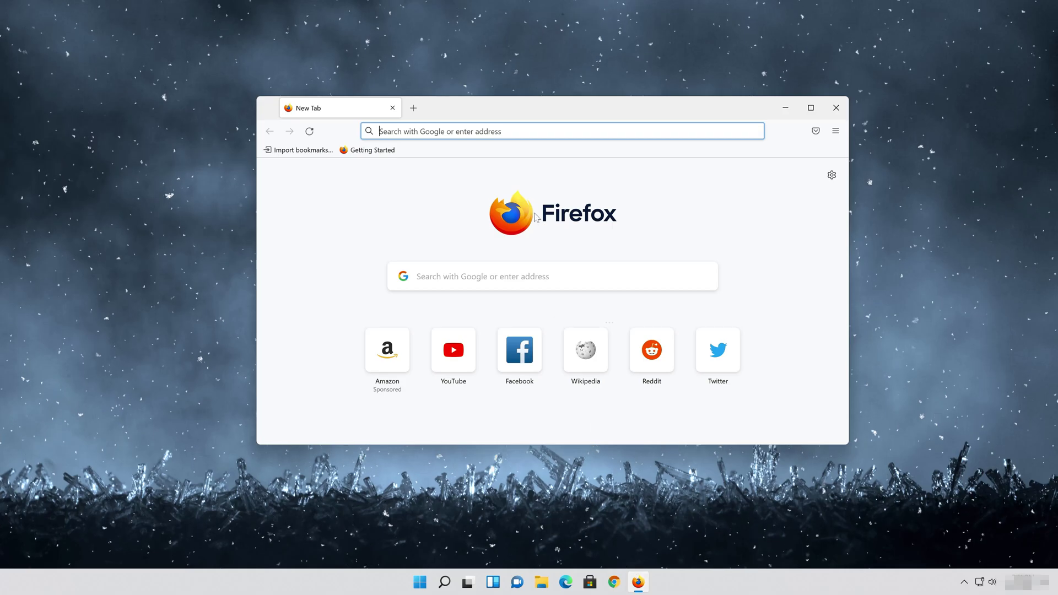
right_click(514, 131)
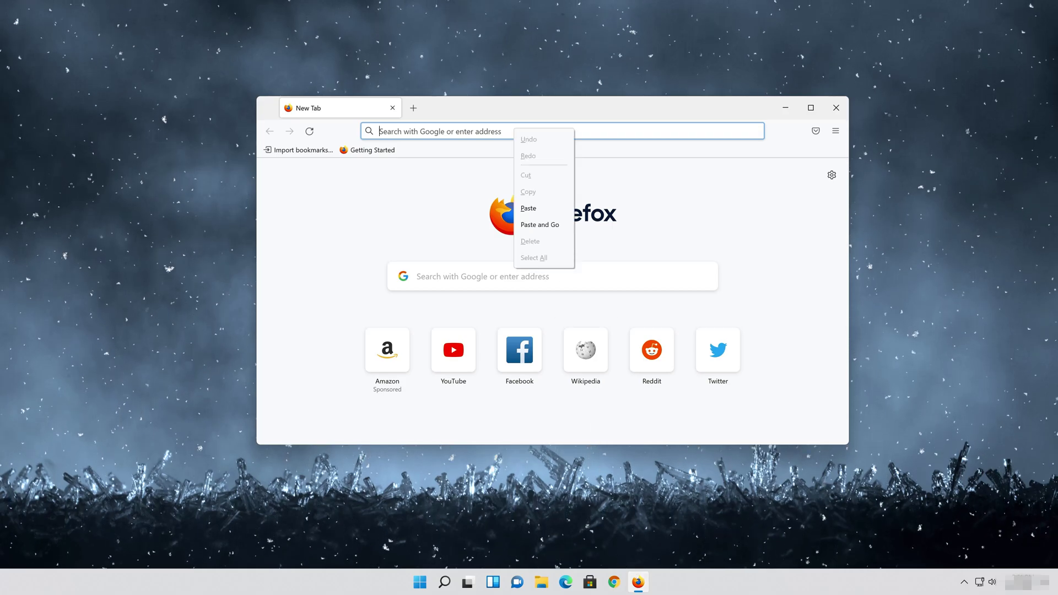
left_click(538, 226)
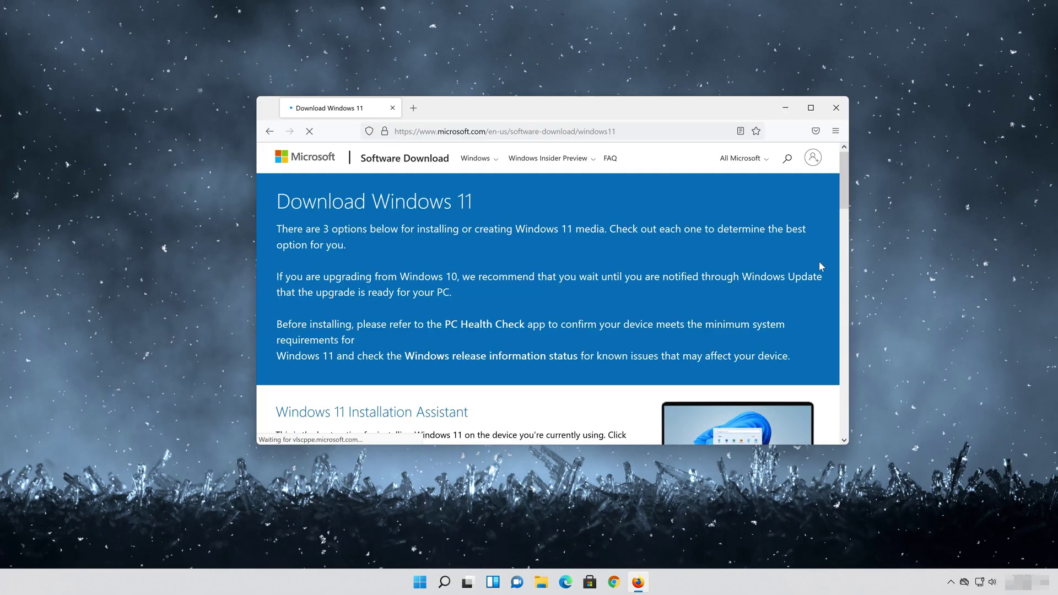
Download MediaCreationToolW11.exe from the Create Windows 11 Installation Media section, save the file, and close the browser.
scroll(805, 272, "down", 10)
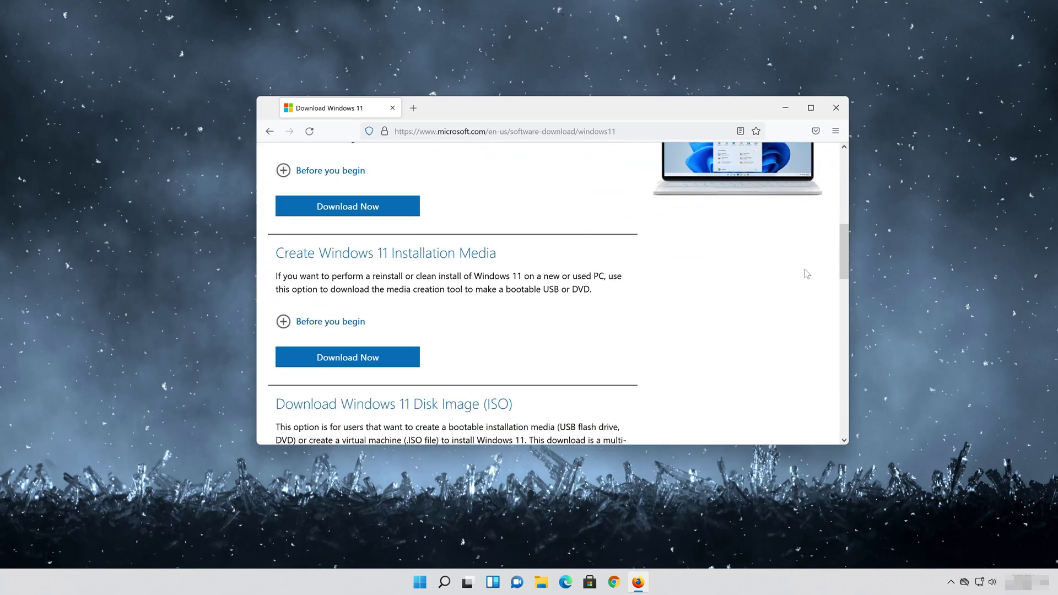
scroll(805, 272, "up", 2)
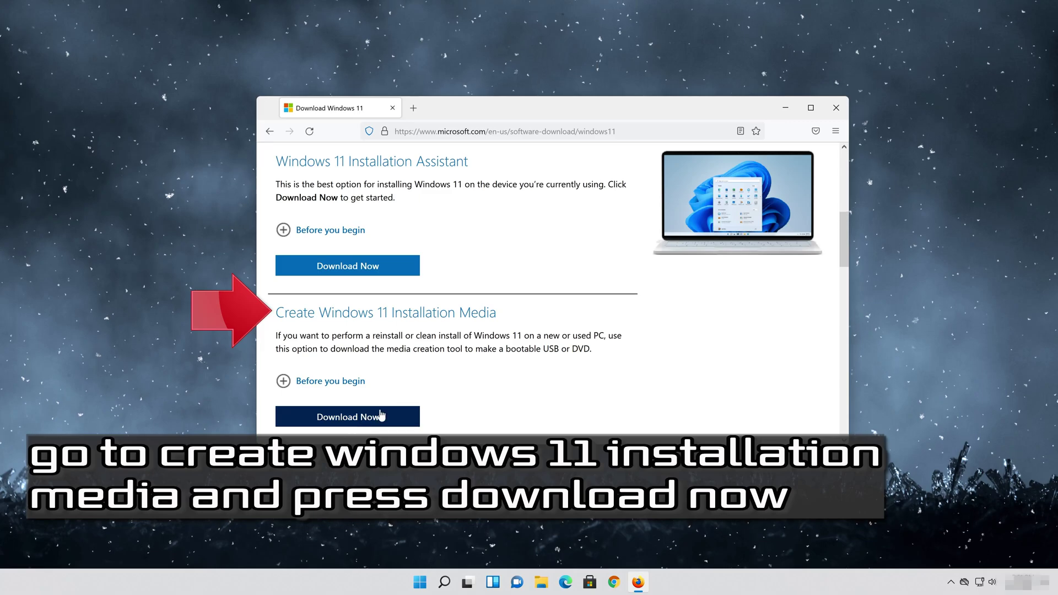
left_click(365, 424)
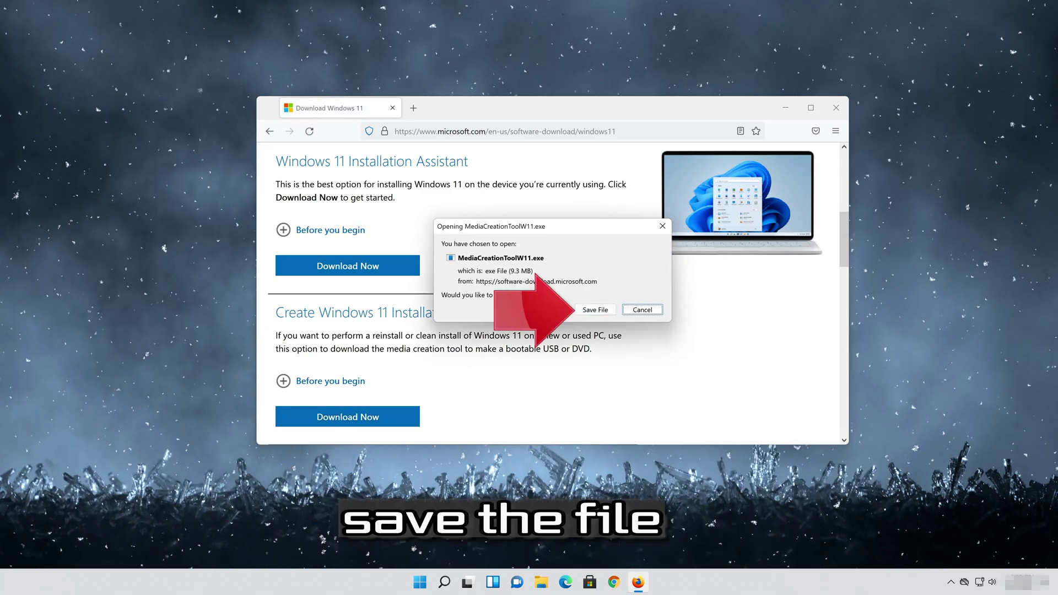
left_click(594, 311)
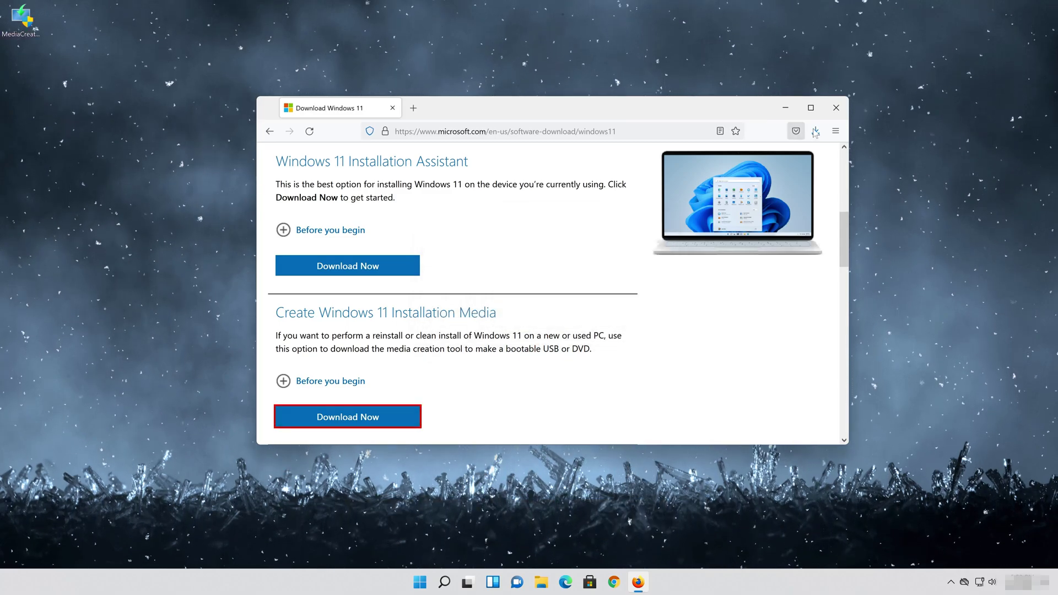
left_click(834, 110)
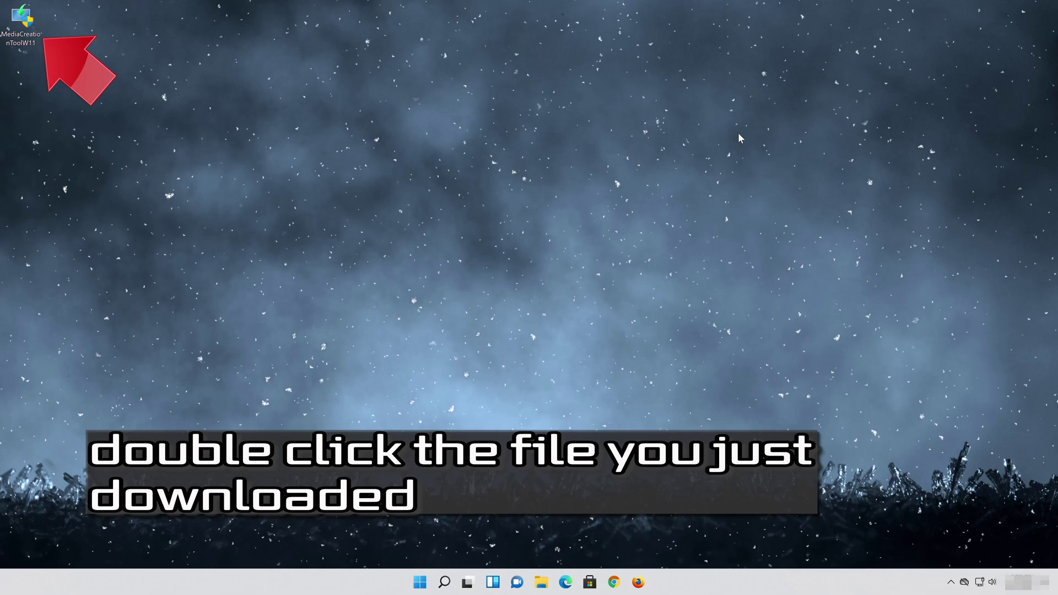
Run MediaCreationToolW11 from the desktop, allow it to make changes to the device, and accept its license terms.
double_click(22, 20)
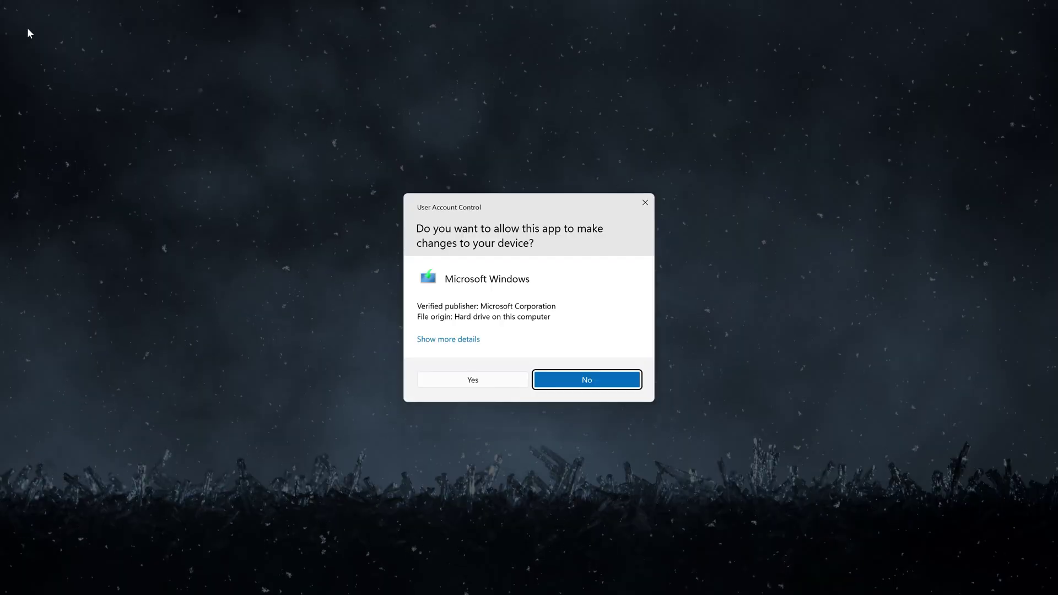
left_click(472, 381)
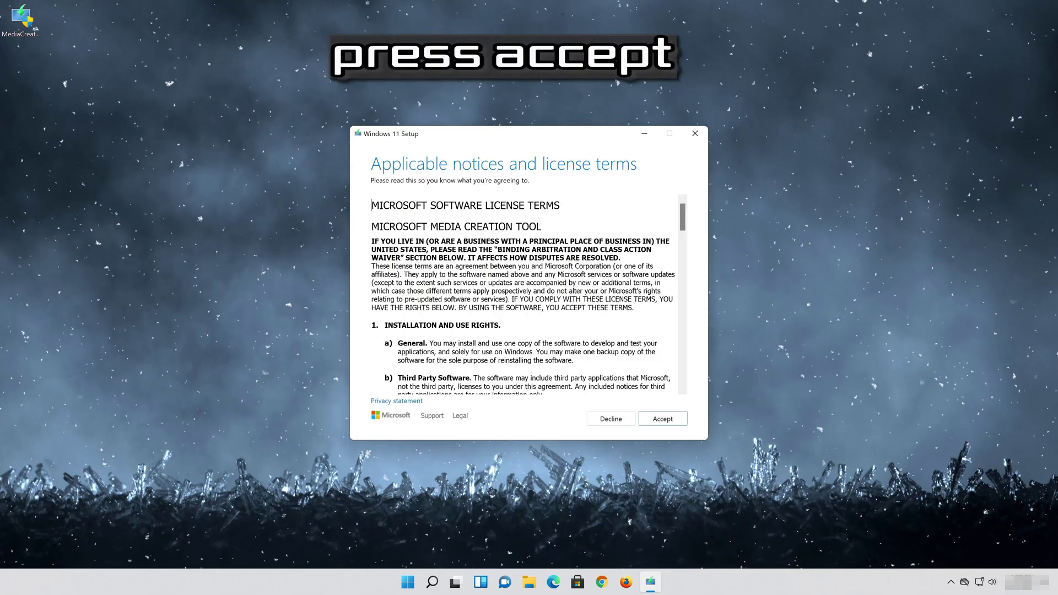
left_click(663, 420)
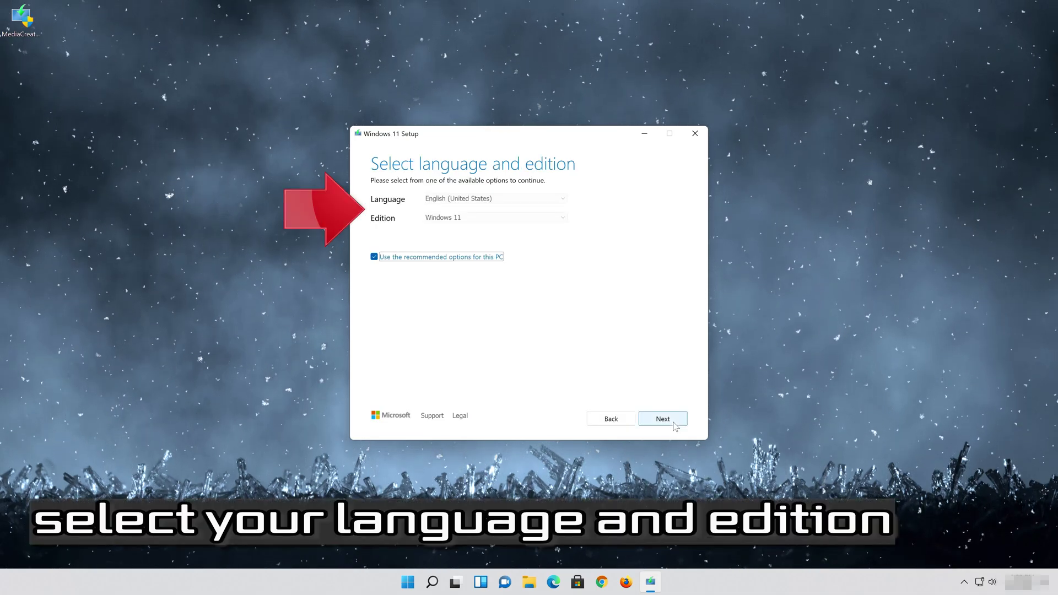
Continue with the recommended options for this PC enabled, using English (United States) and the Windows 11 edition.
left_click(374, 257)
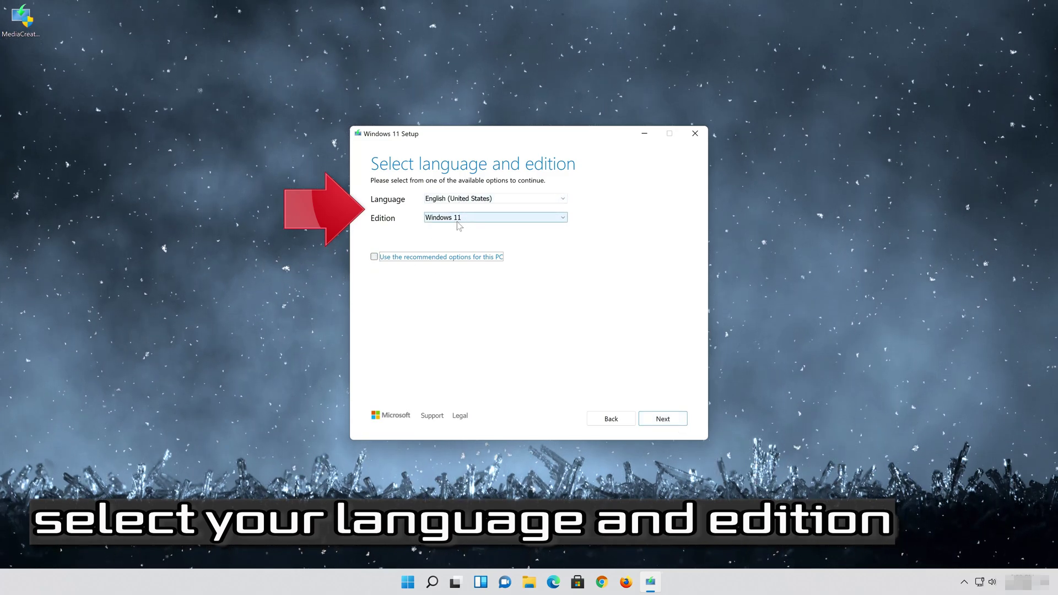
left_click(374, 256)
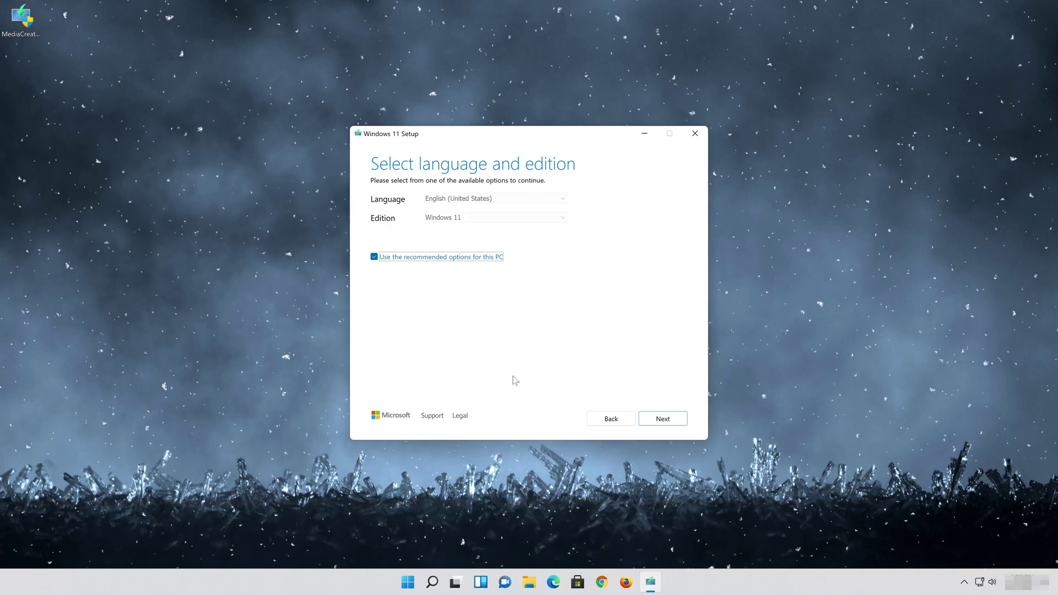
left_click(663, 418)
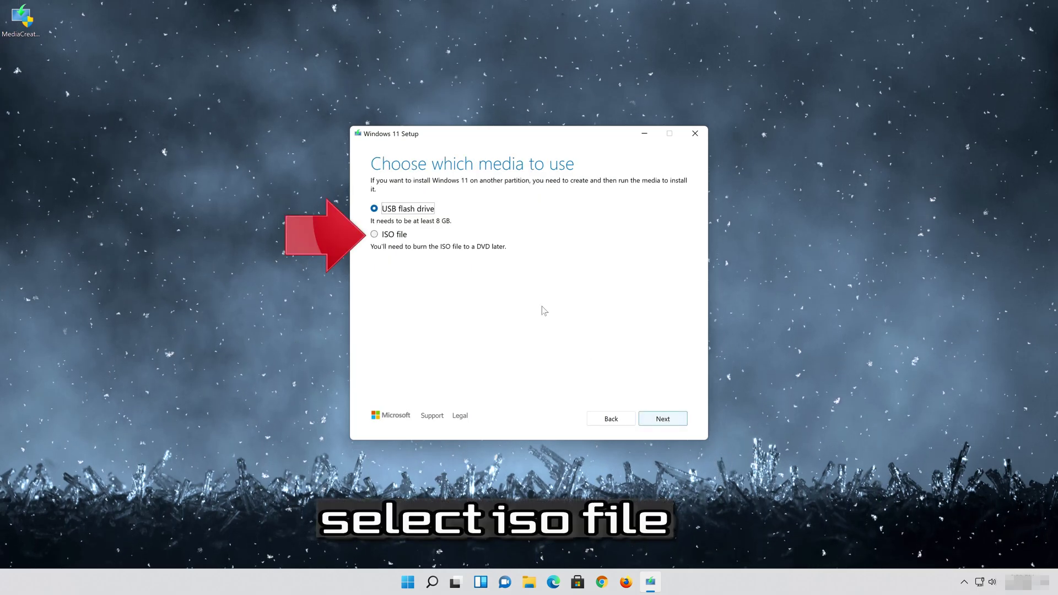
Choose ISO file as the media, save it to the Desktop as Windows 11, and finish the media creation.
left_click(375, 235)
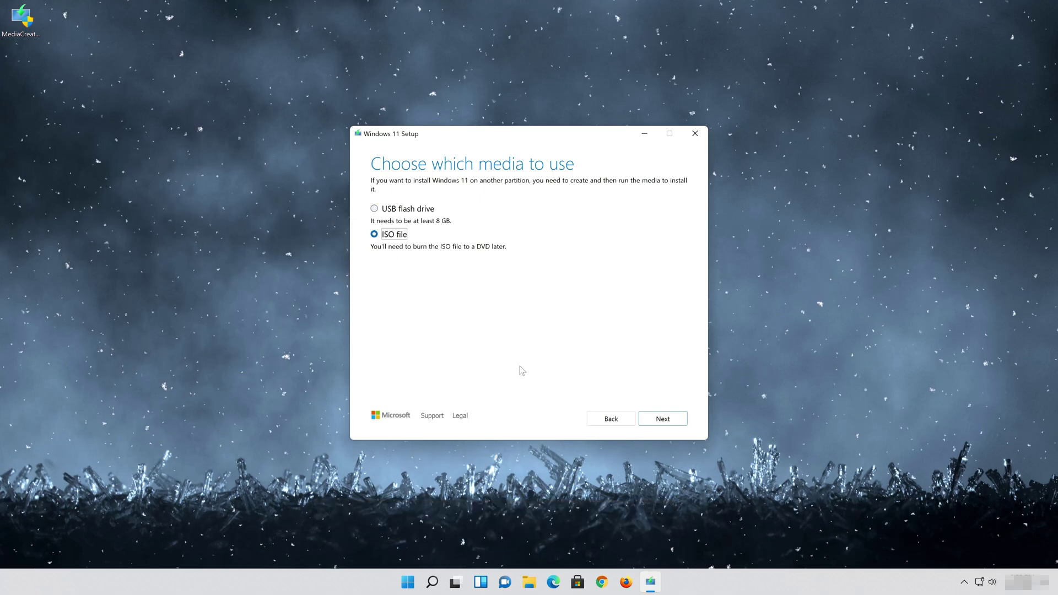
left_click(668, 419)
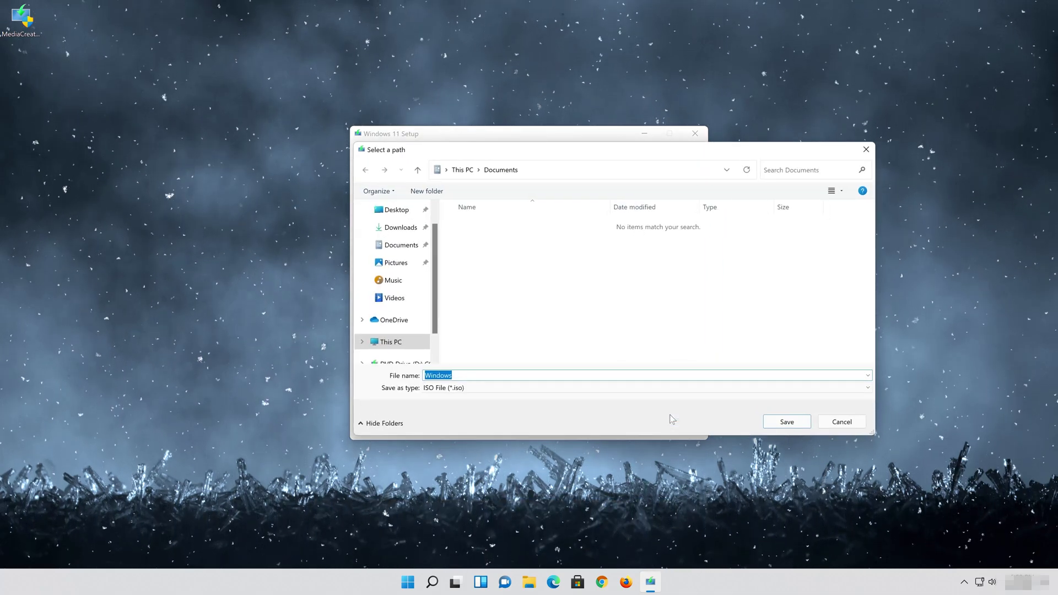
left_click(396, 210)
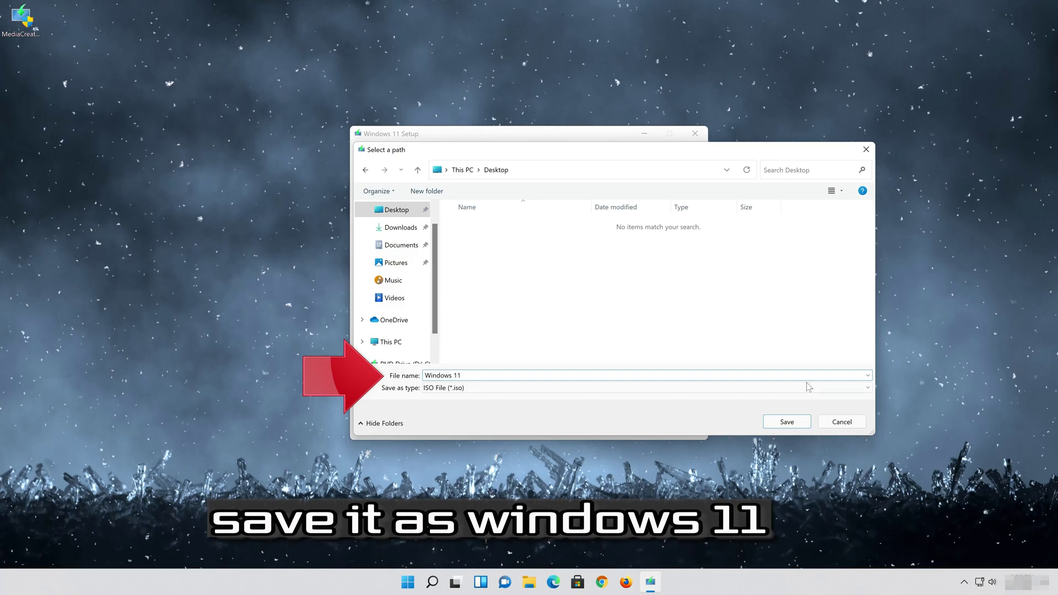
left_click(786, 422)
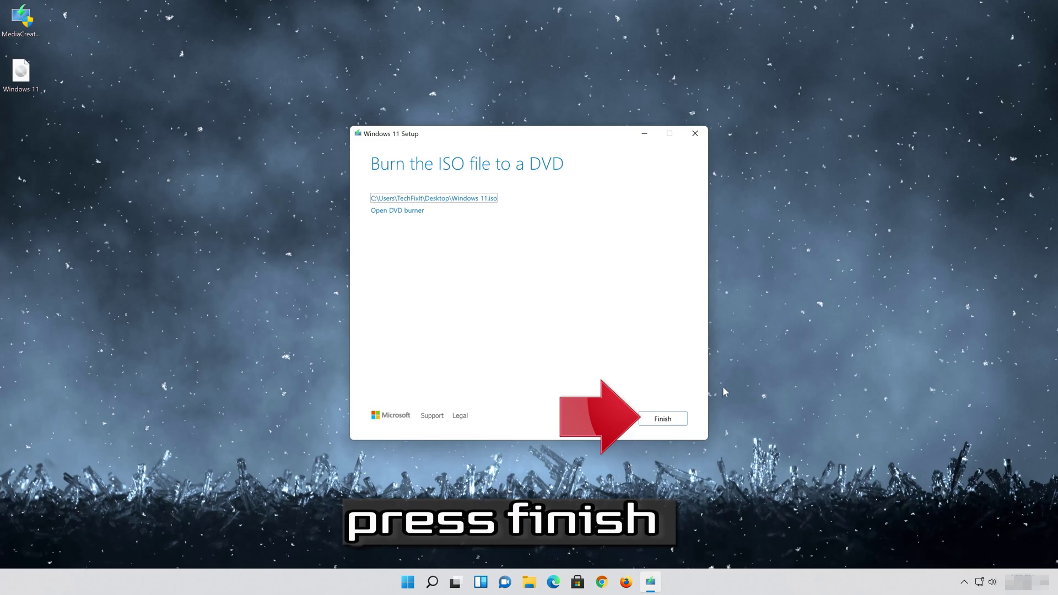
left_click(667, 425)
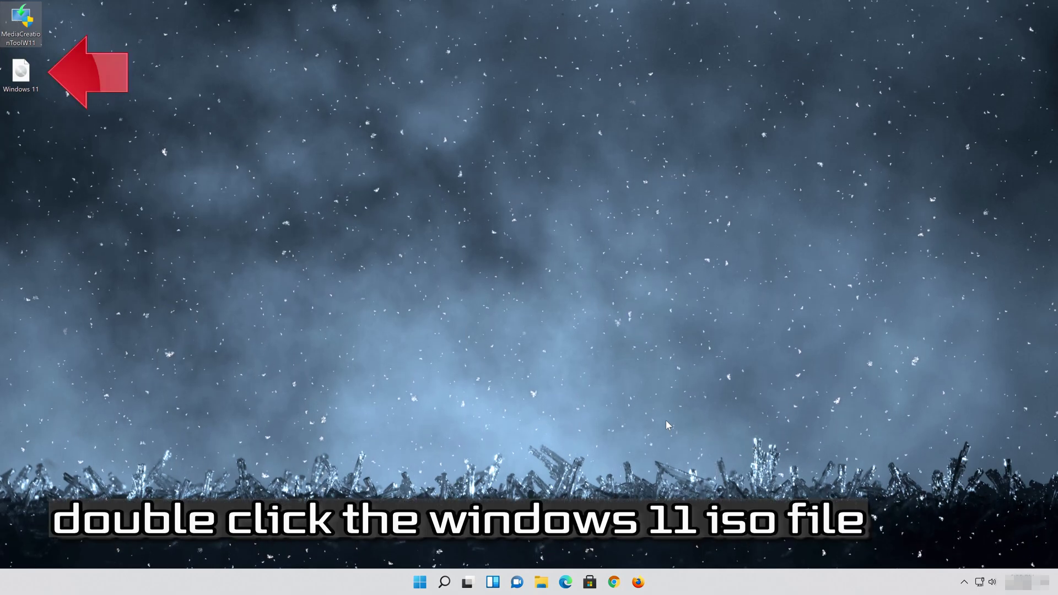
Mount the Windows 11 ISO, run its setup application with permission to make changes, and close the drive's folder window.
double_click(26, 80)
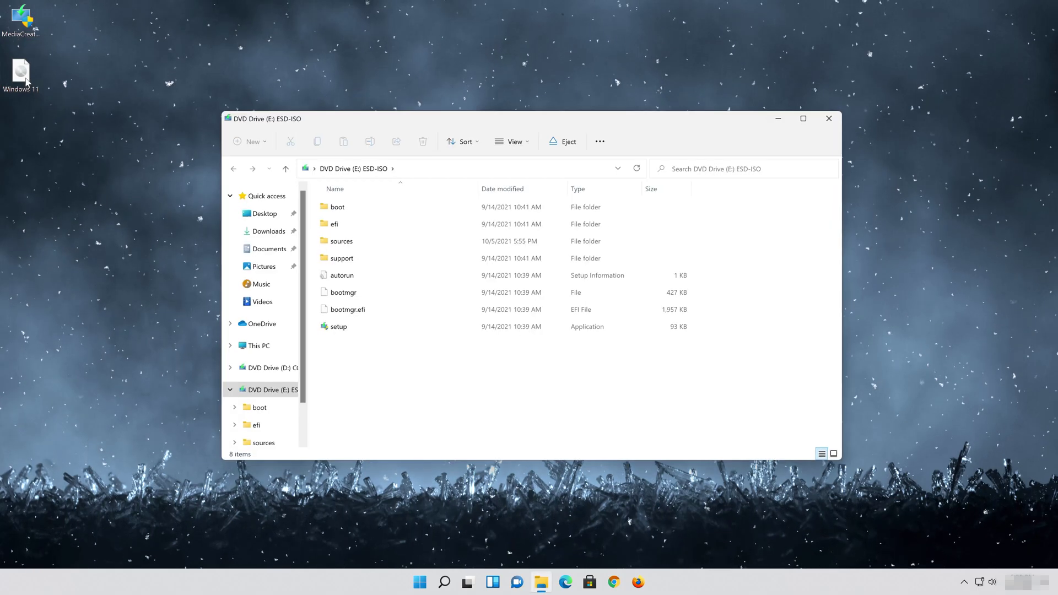
double_click(369, 322)
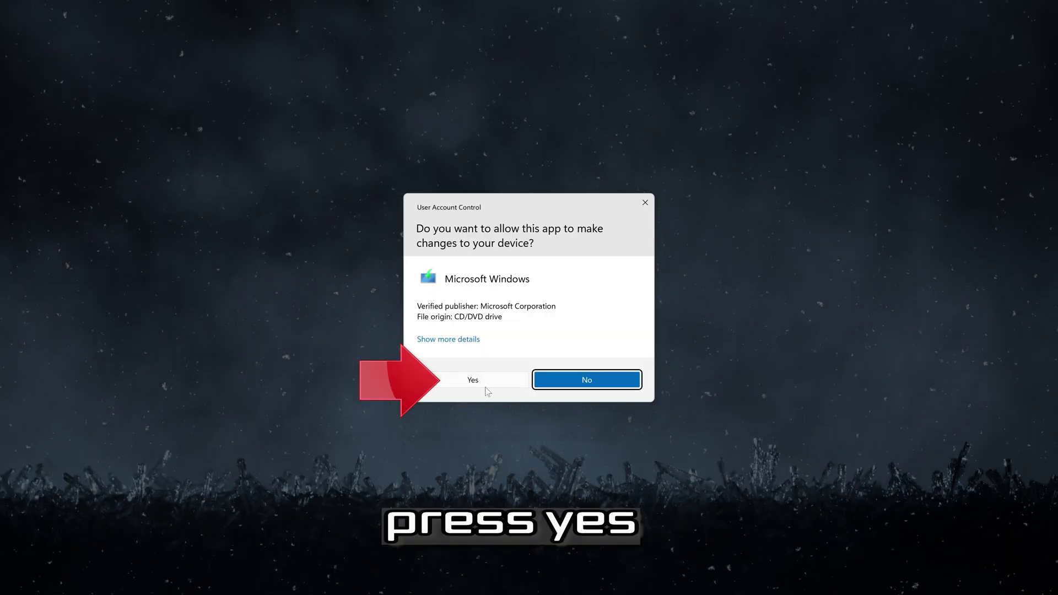
left_click(473, 380)
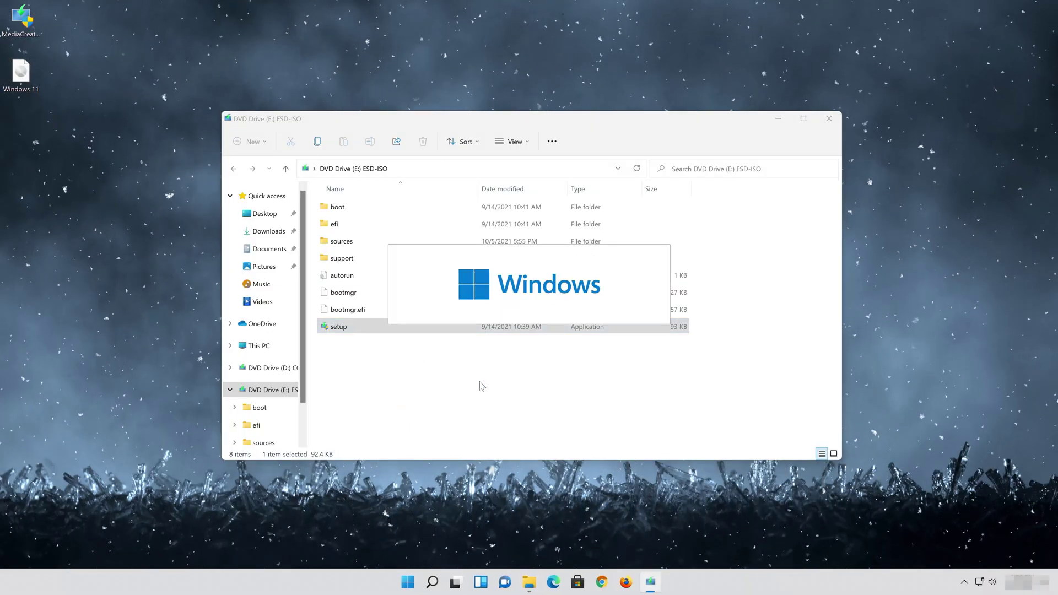
left_click(825, 120)
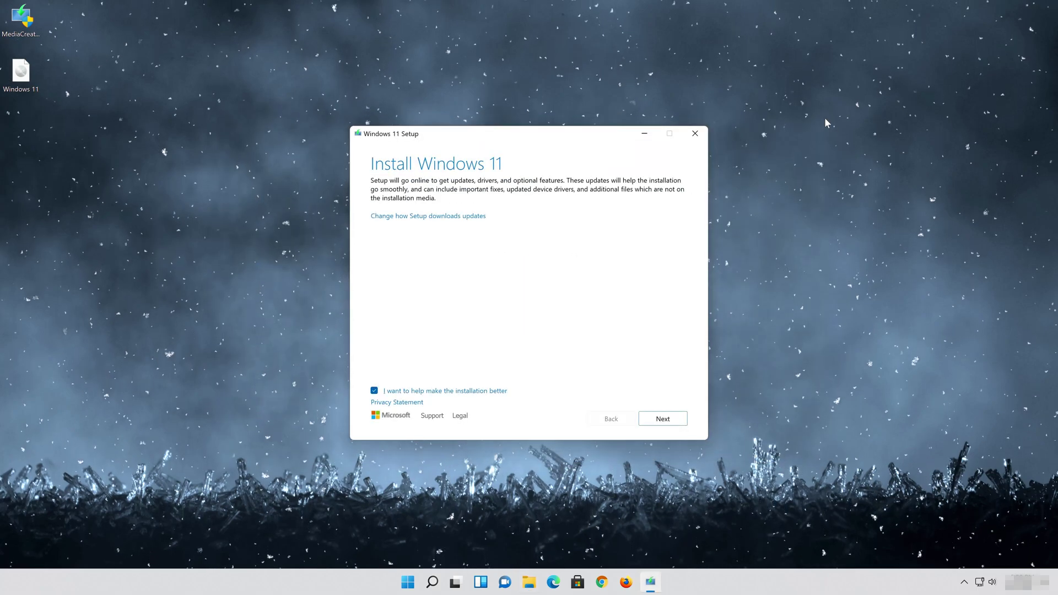
Accept the setup license terms and start installing Windows 11 Pro with Keep personal files and apps selected.
left_click(672, 422)
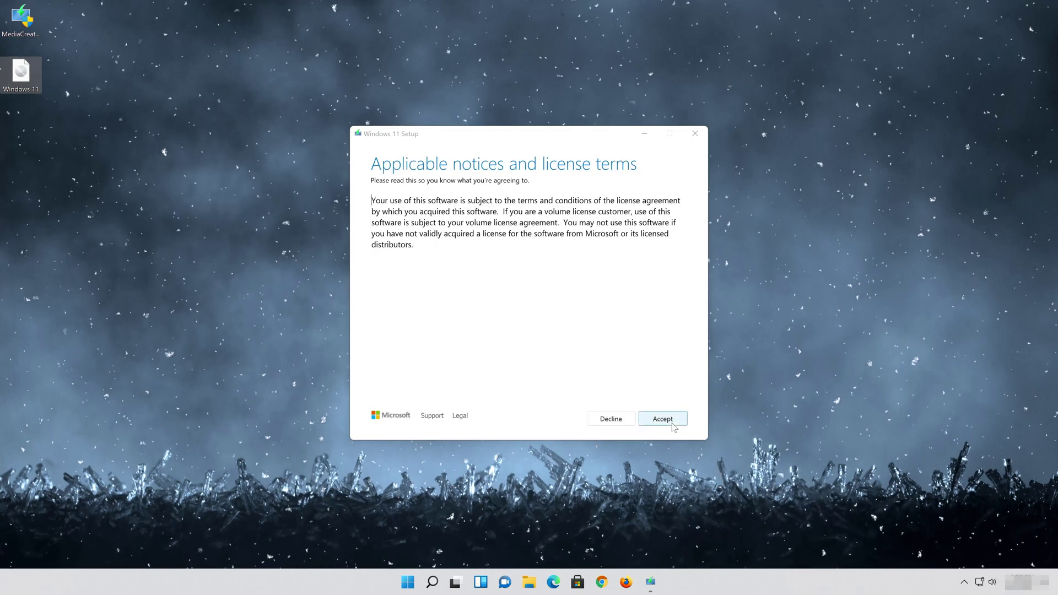
left_click(664, 422)
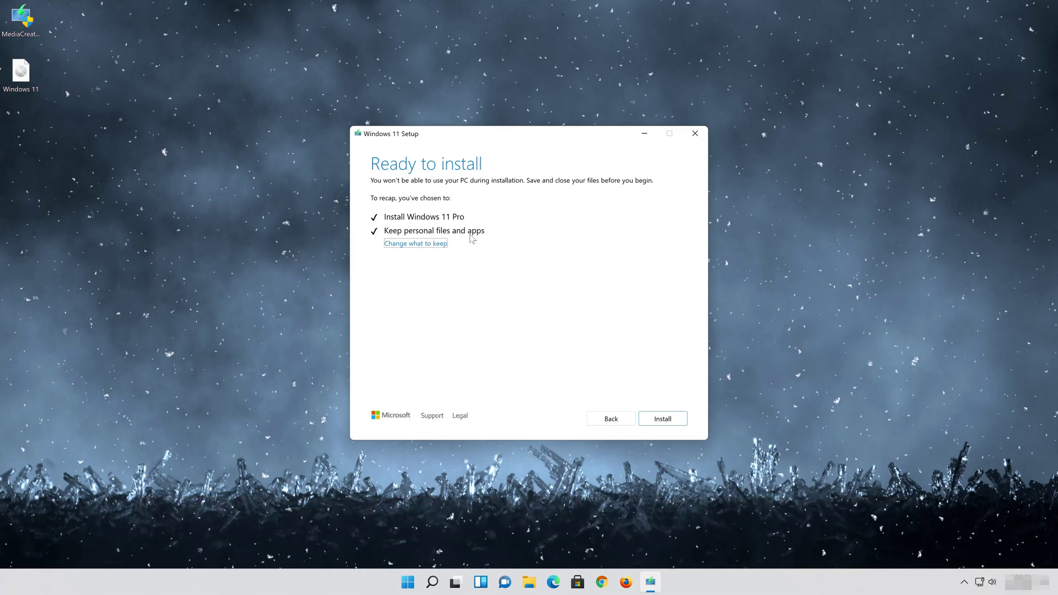
left_click(443, 244)
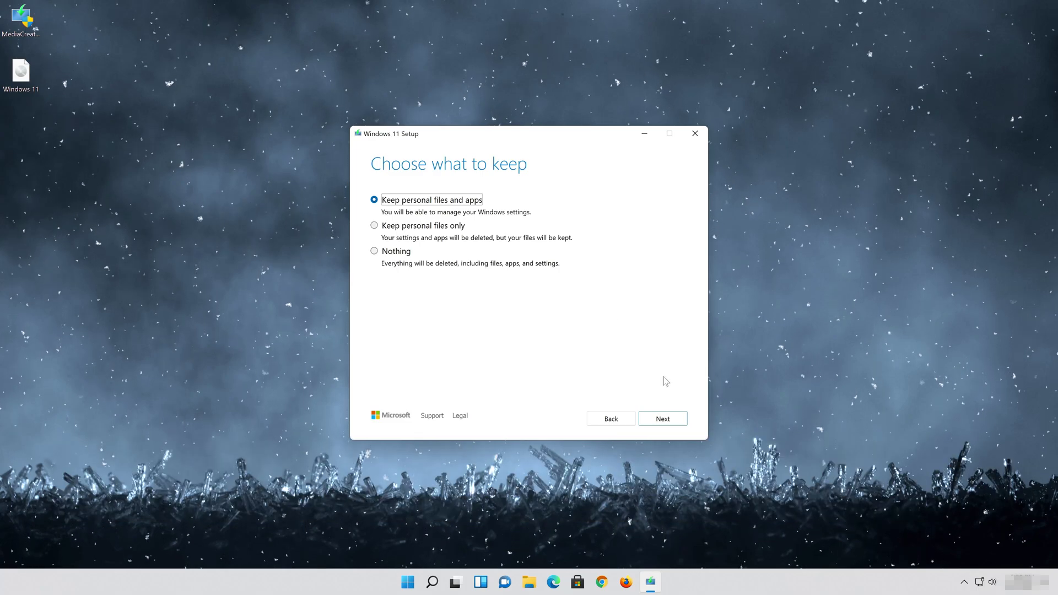
left_click(669, 420)
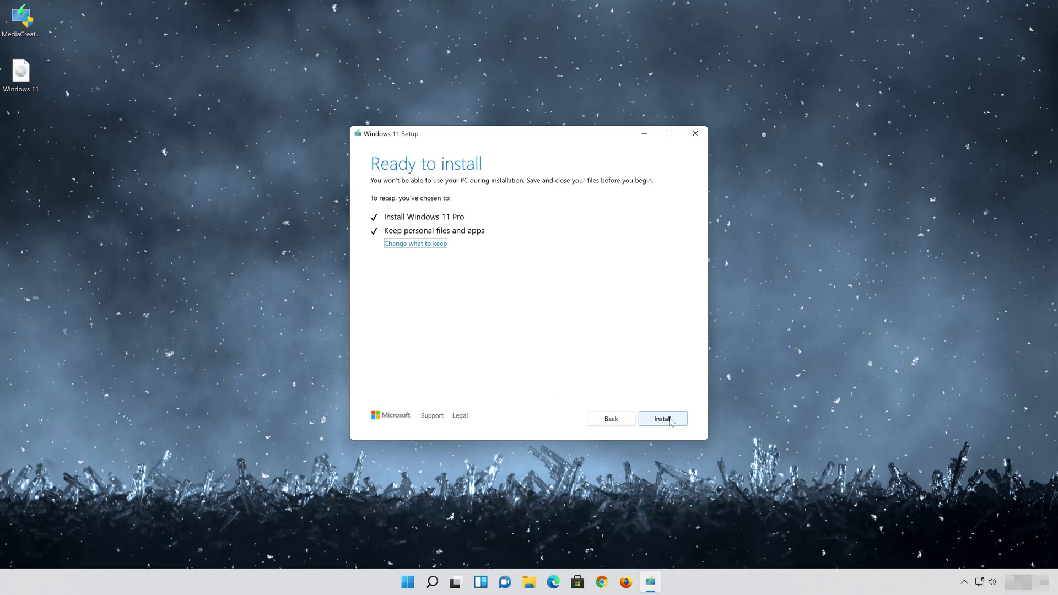
left_click(670, 420)
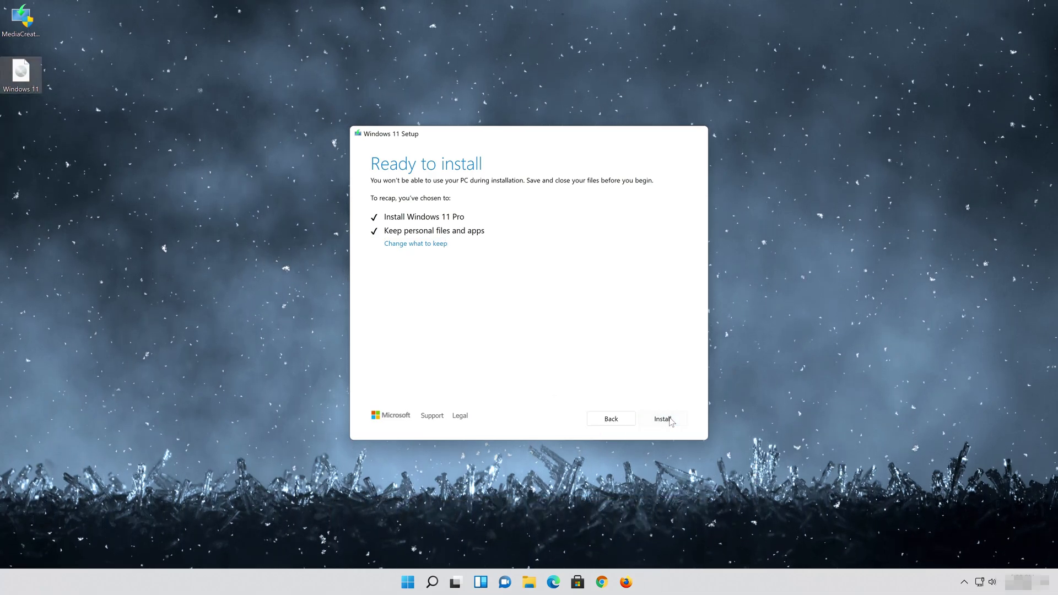